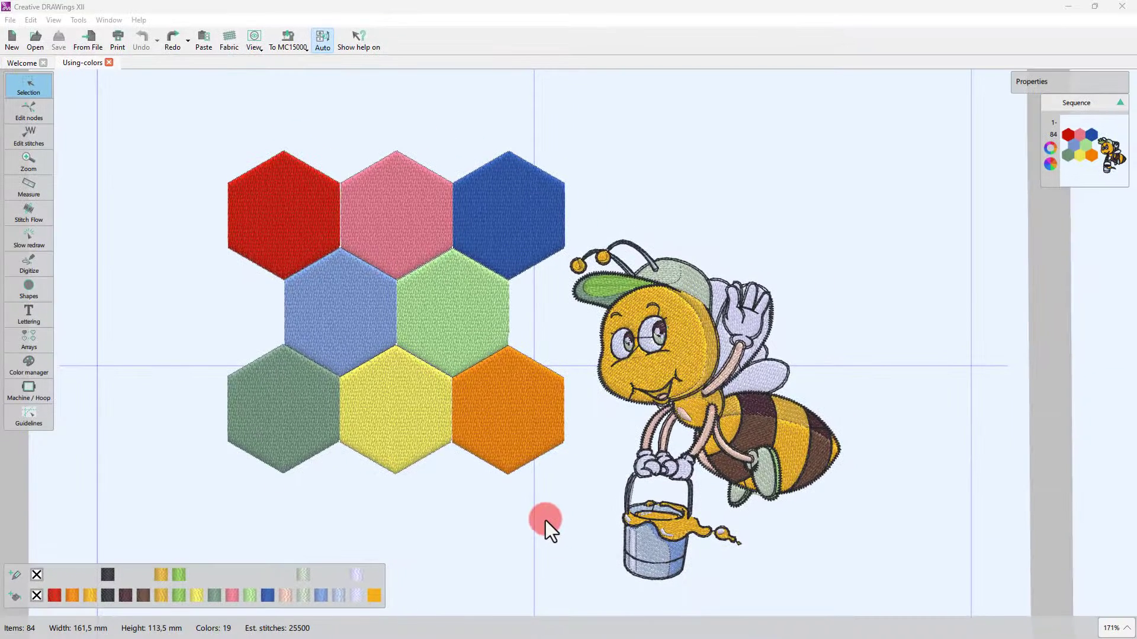
Create a new blank design.
click(19, 61)
click(108, 247)
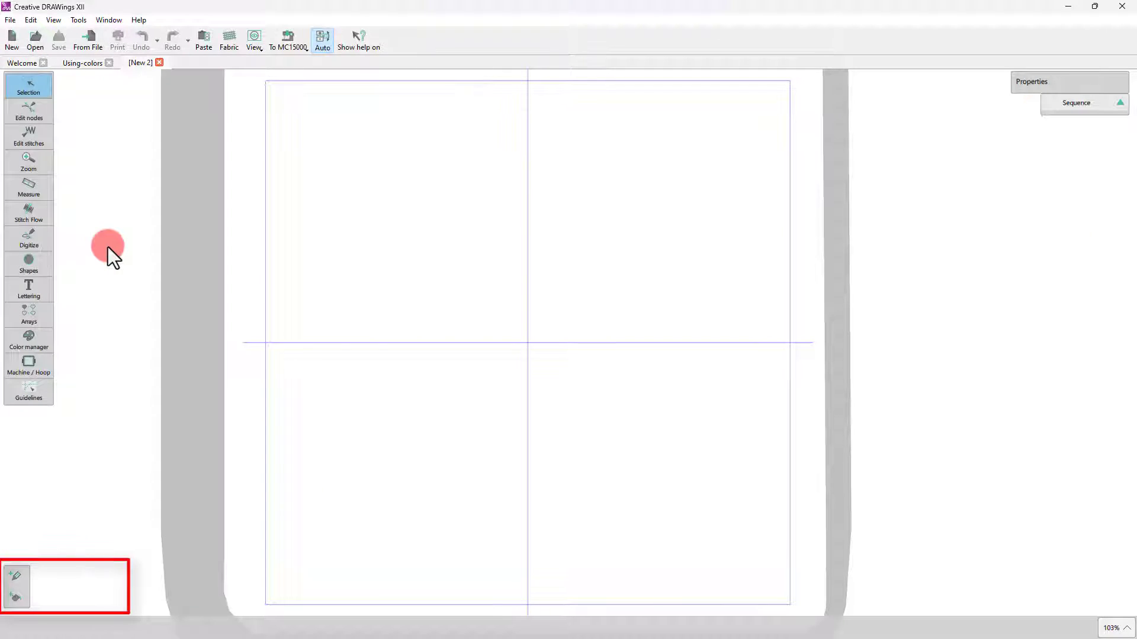
Draw a circle about 47 mm wide in the upper-left part of the hoop and delete it.
click(30, 261)
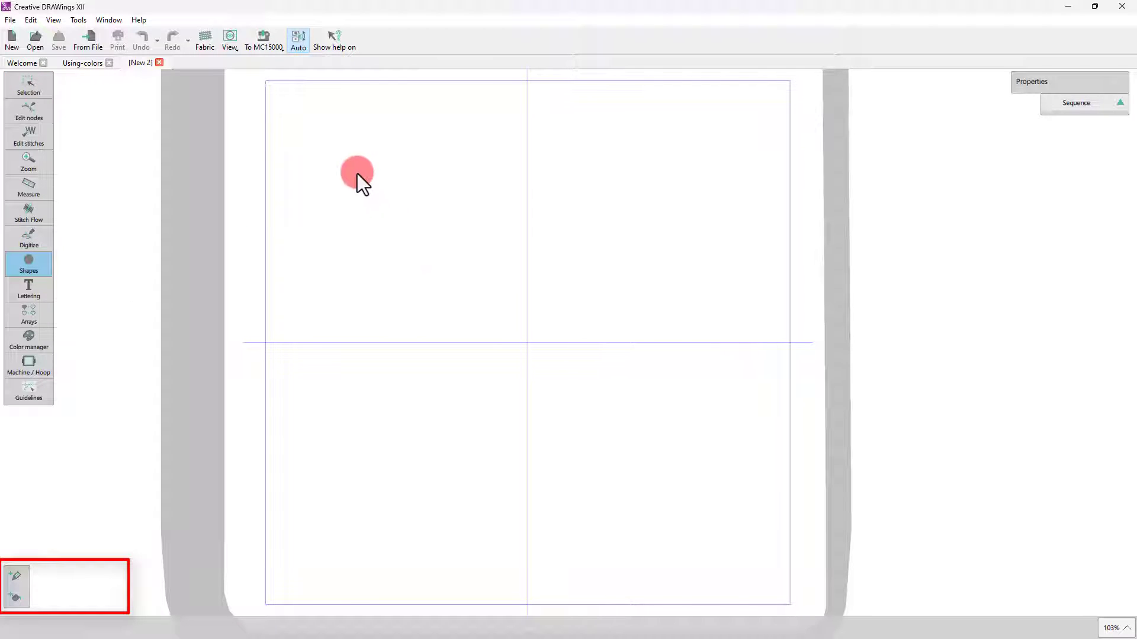
drag(357, 173, 464, 280)
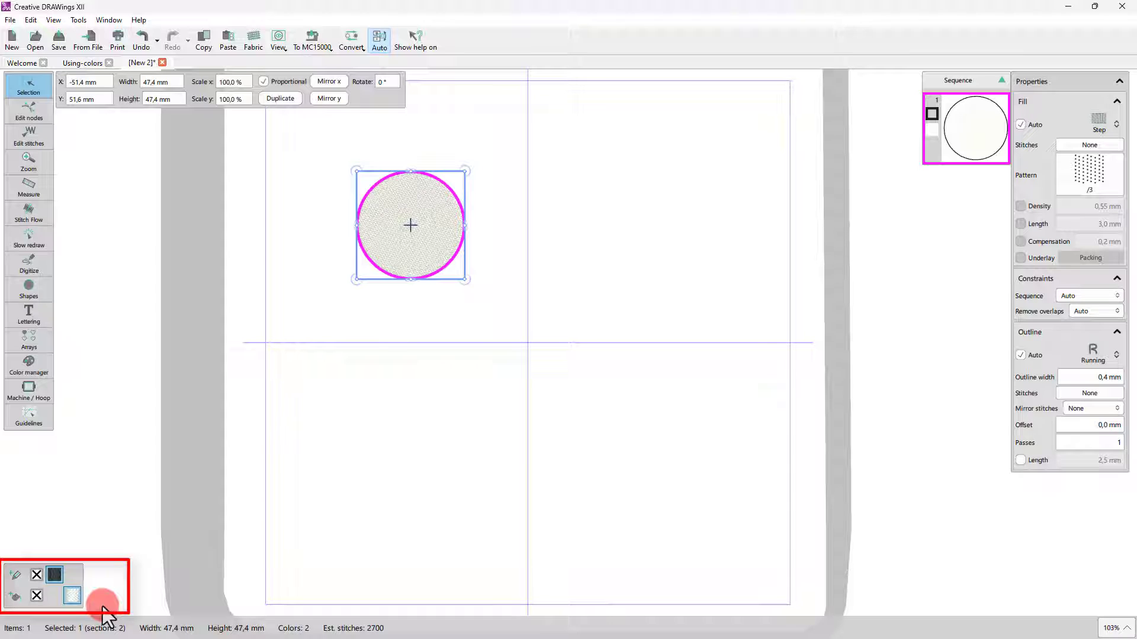
key(Delete)
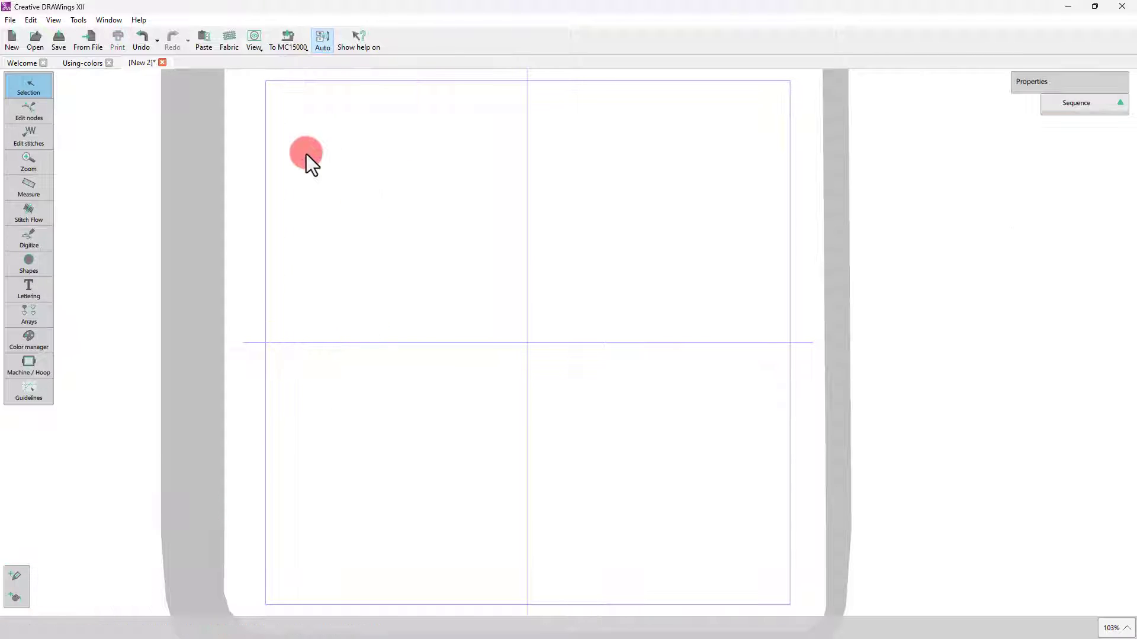
Import the vector file Import.svg into the design and ungroup its artwork into separate objects.
click(94, 41)
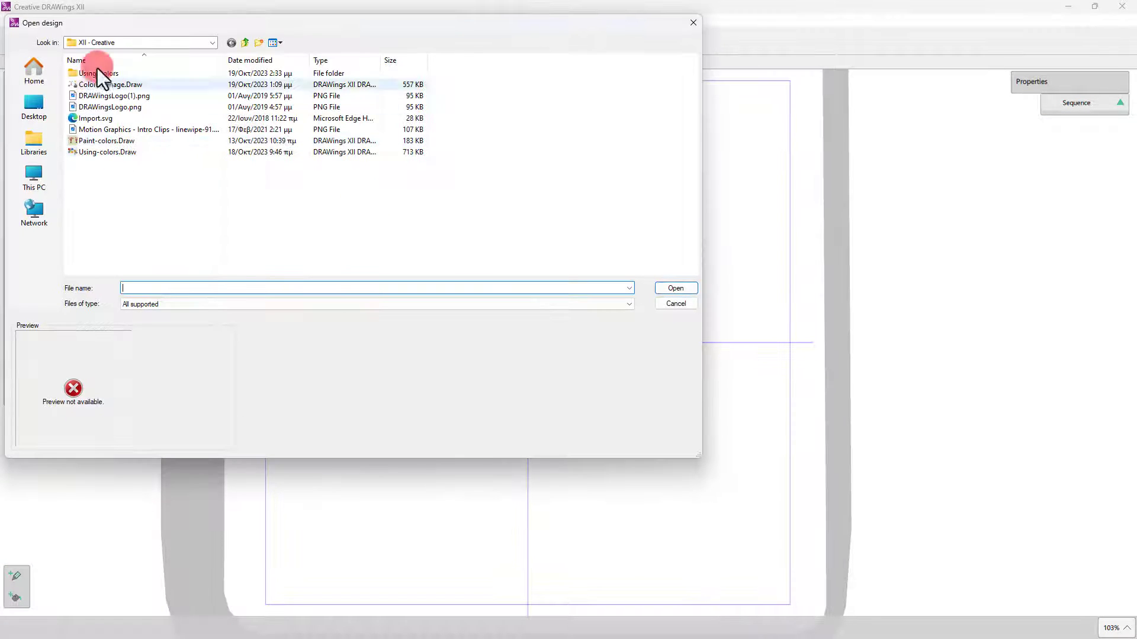
click(92, 118)
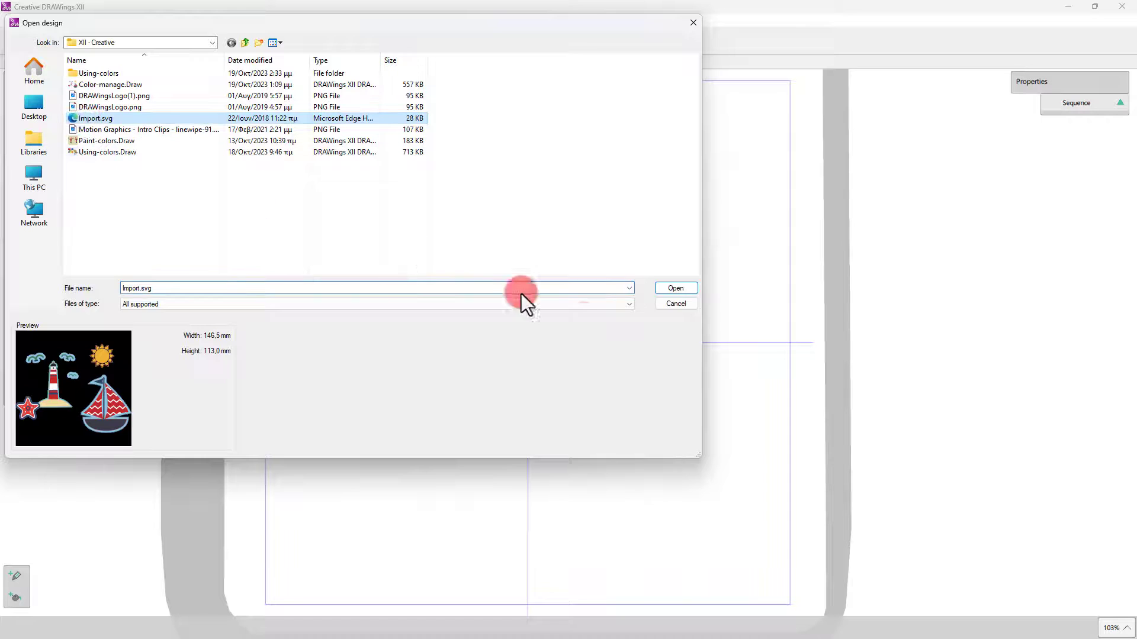
click(675, 288)
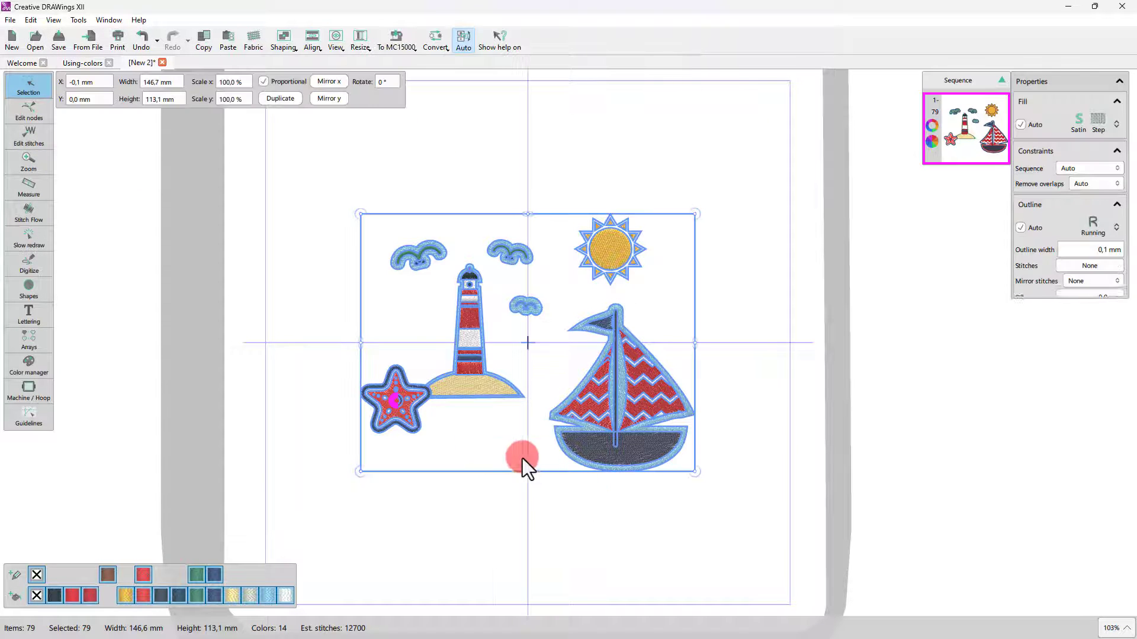
right_click(510, 413)
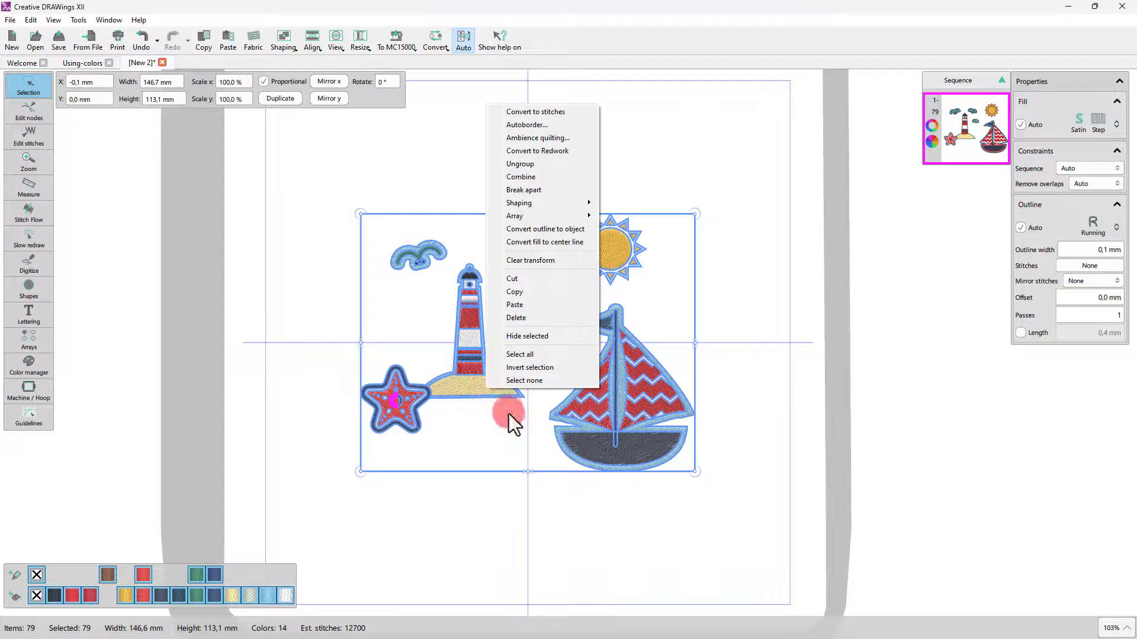
click(524, 173)
click(589, 398)
Recolor the upper-left seagull's background shape with the pale yellow fill #f7df9f and a red outline.
scroll(482, 356, up, 4)
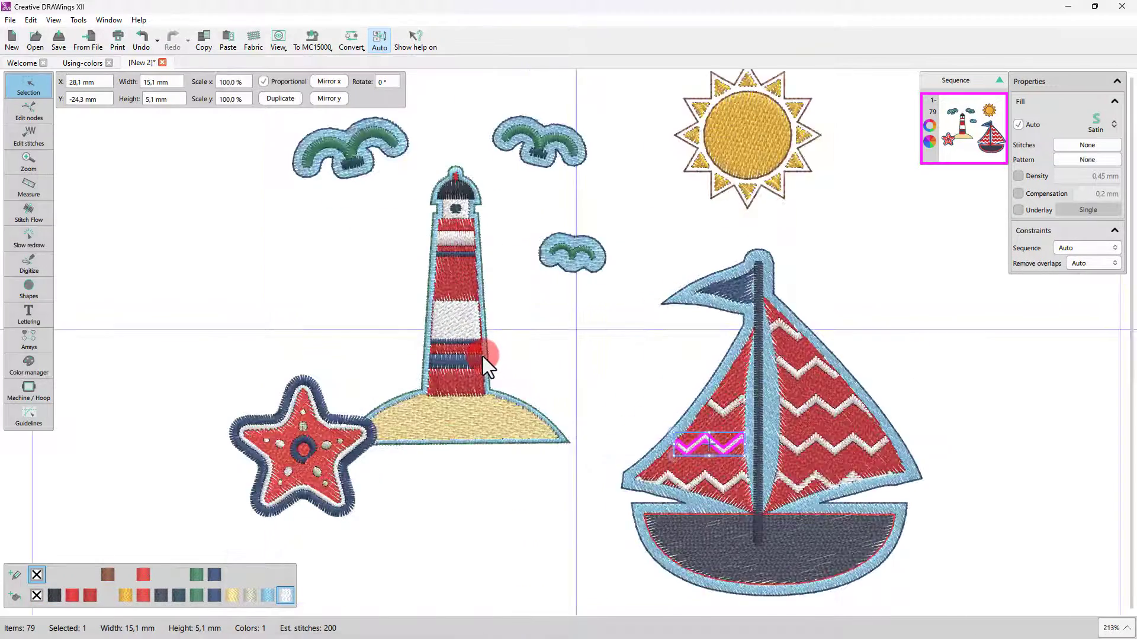
scroll(396, 443, down, 4)
scroll(355, 373, up, 5)
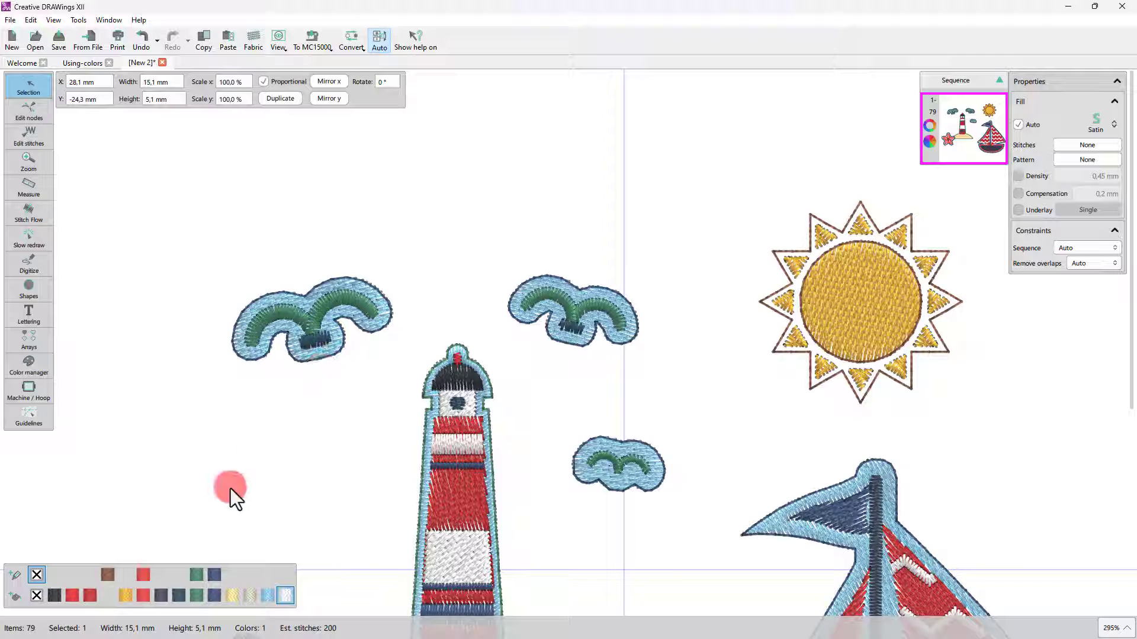
click(339, 347)
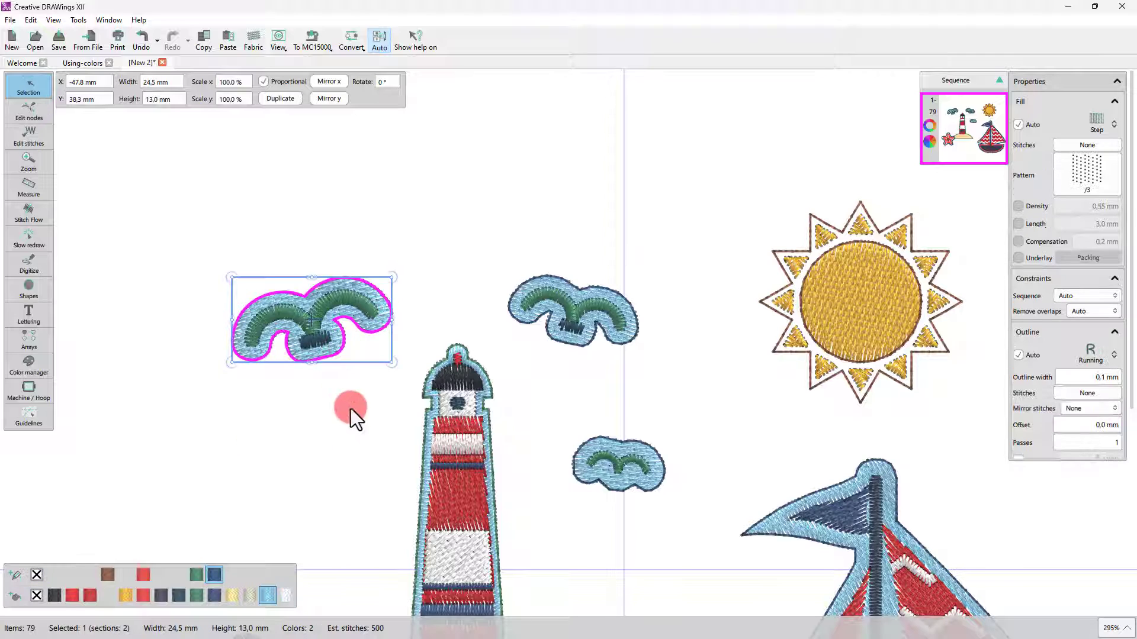
click(225, 216)
click(269, 299)
scroll(273, 305, up, 5)
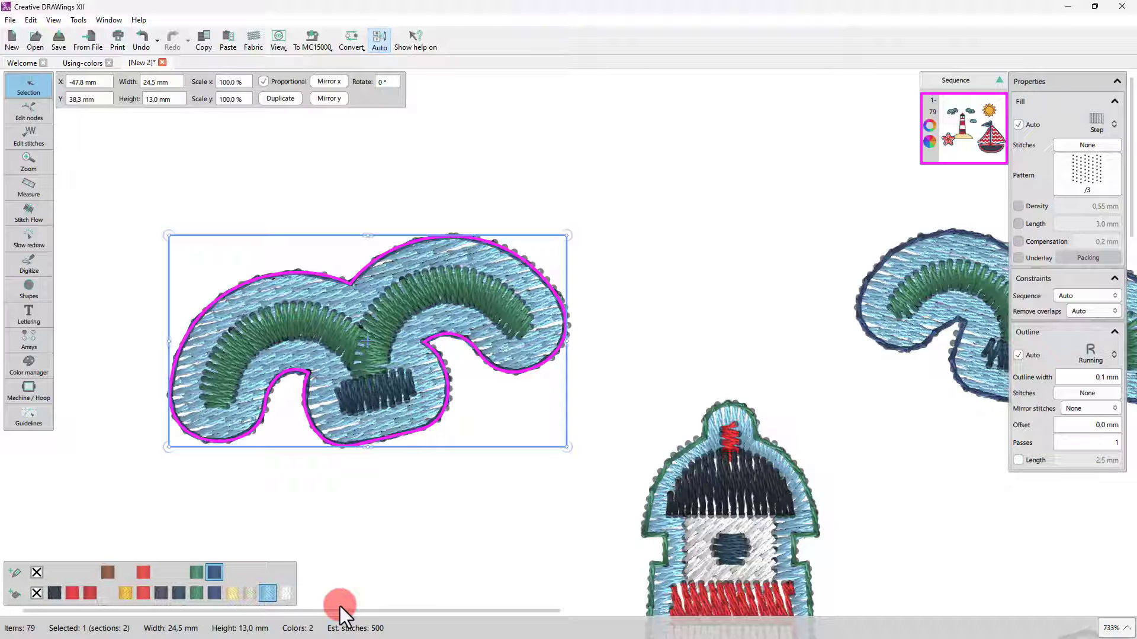
click(231, 593)
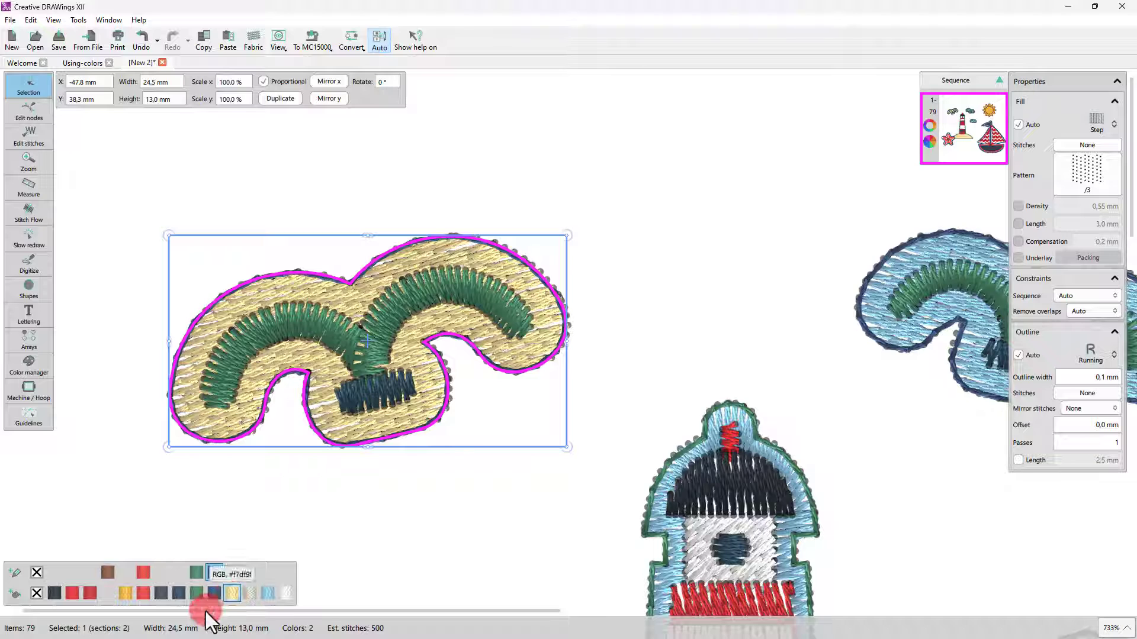
click(144, 574)
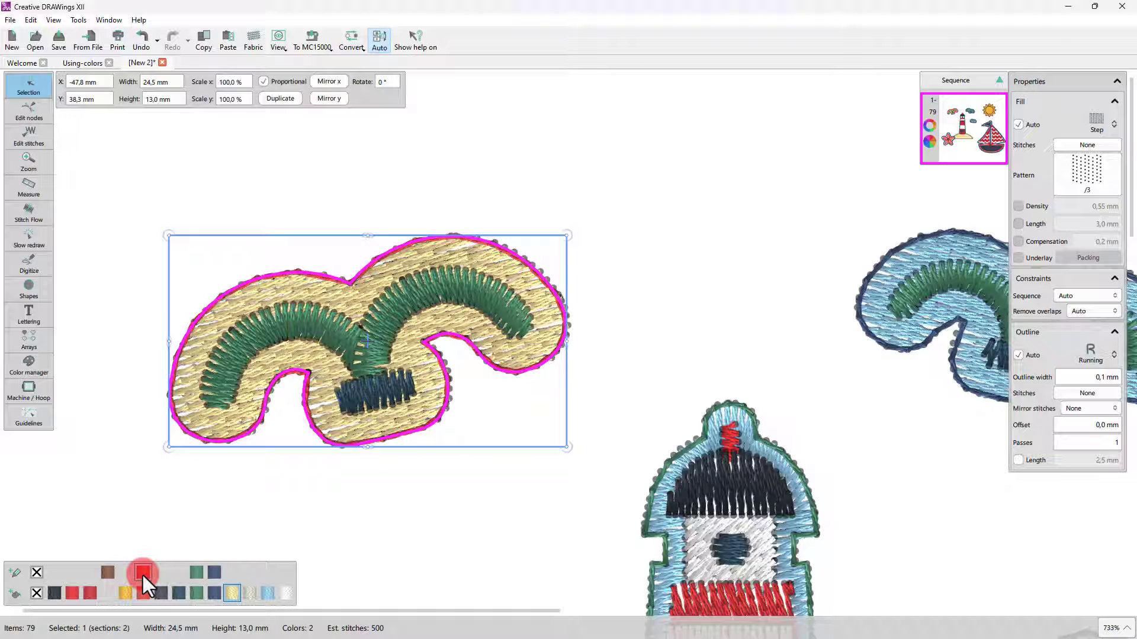
click(395, 559)
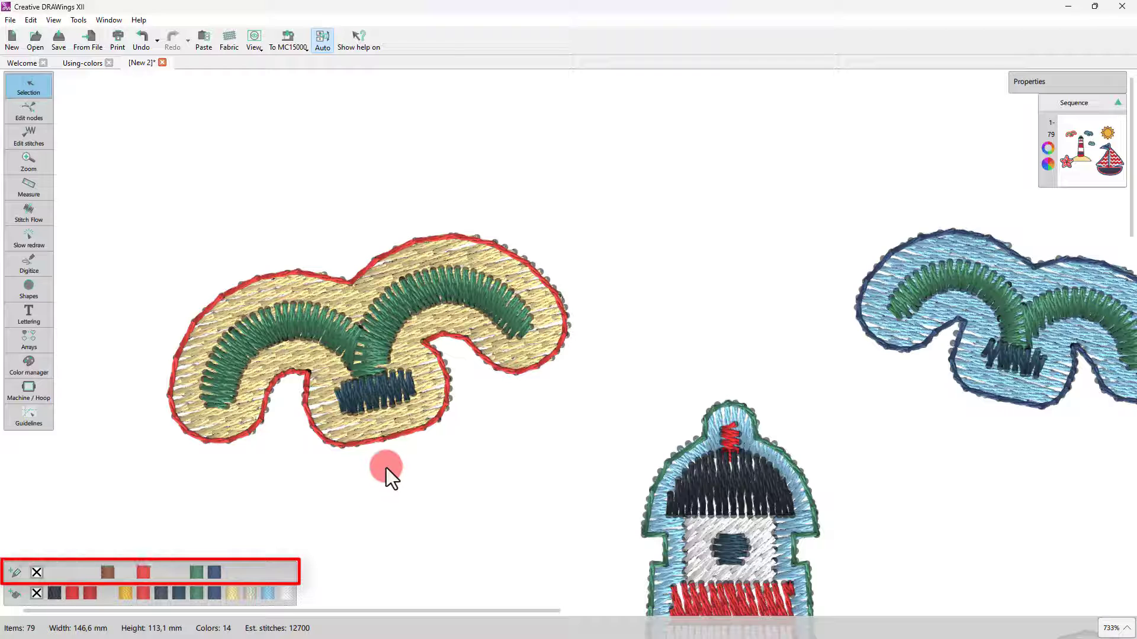
Give the upper-left seagull's background shape a green outline and a light grey-beige fill.
click(386, 439)
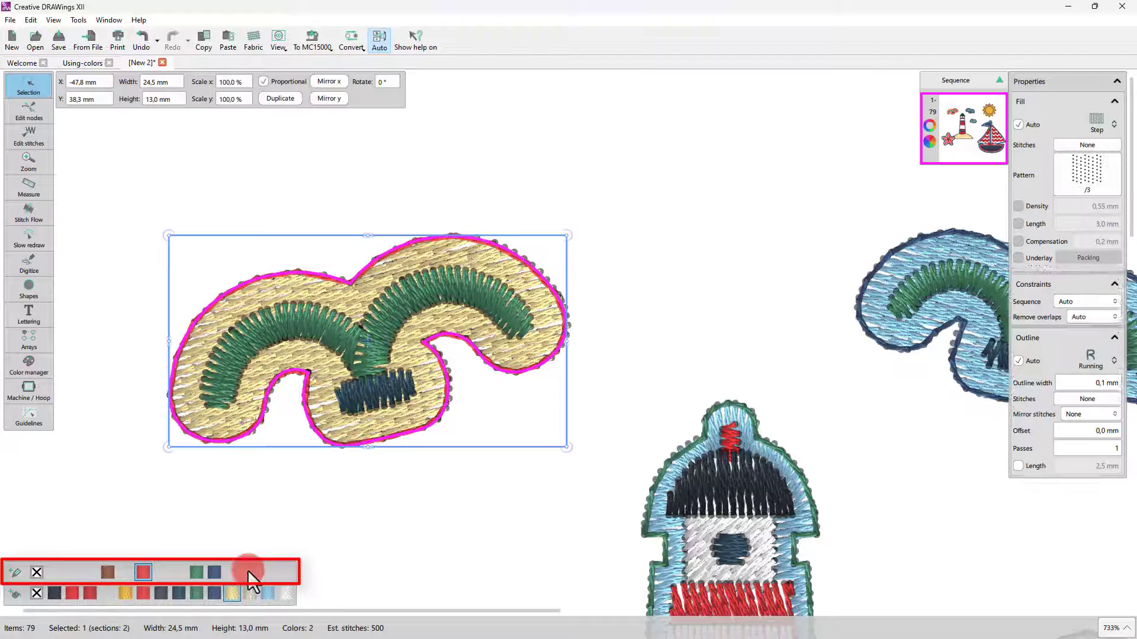
click(197, 574)
click(385, 552)
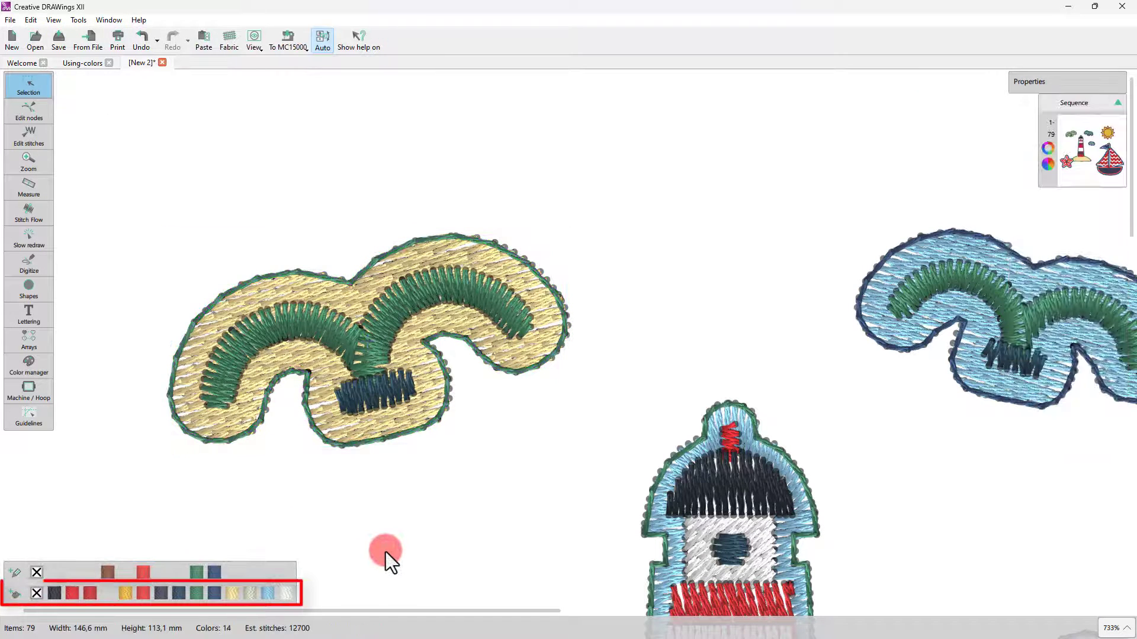
click(377, 426)
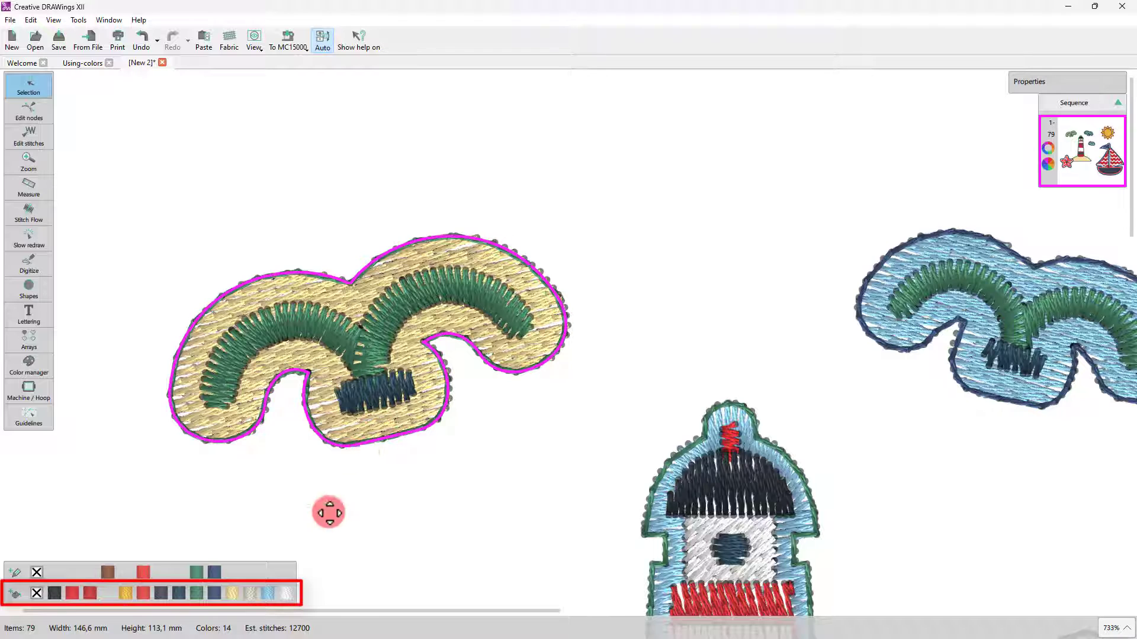
click(246, 594)
click(426, 550)
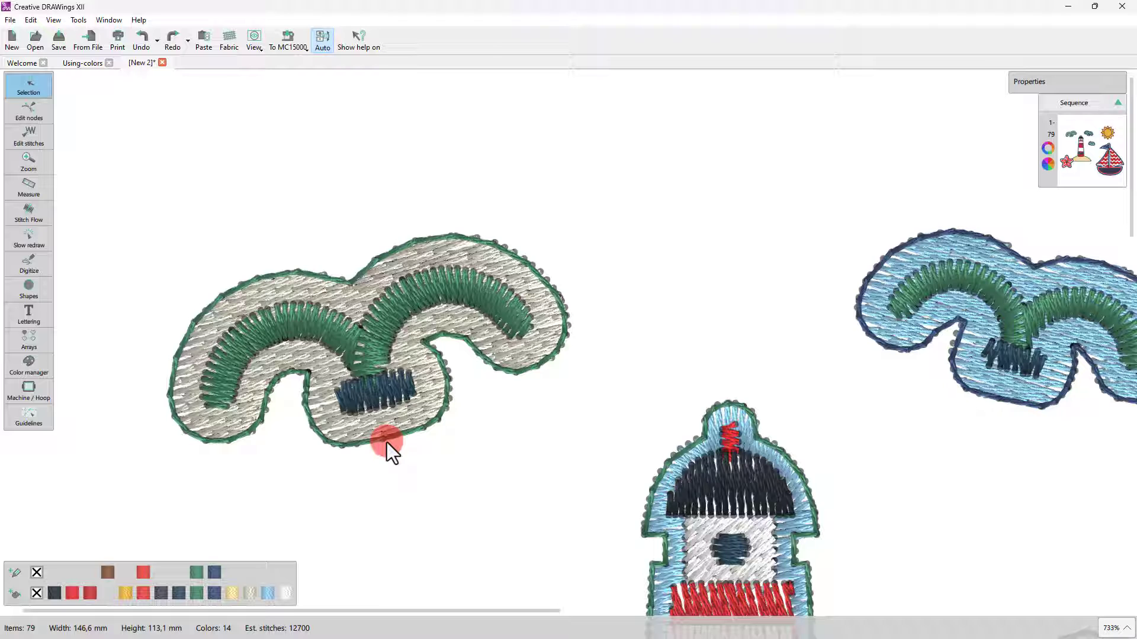
Set the upper-left seagull's background shape back to a dark blue outline and a light blue fill.
click(393, 429)
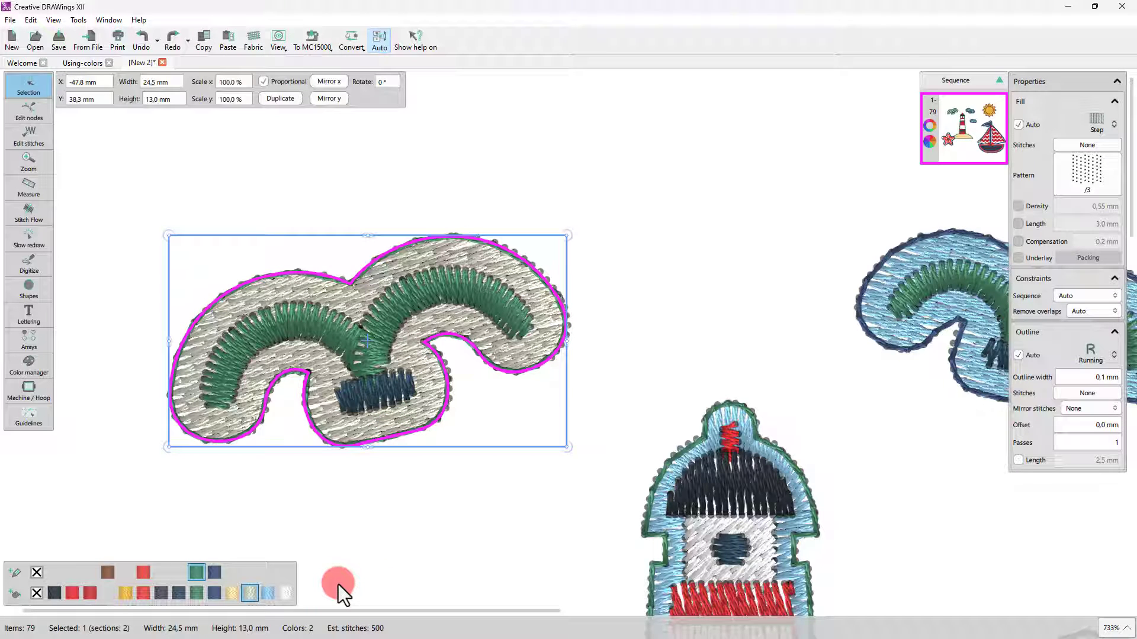
click(215, 572)
click(405, 502)
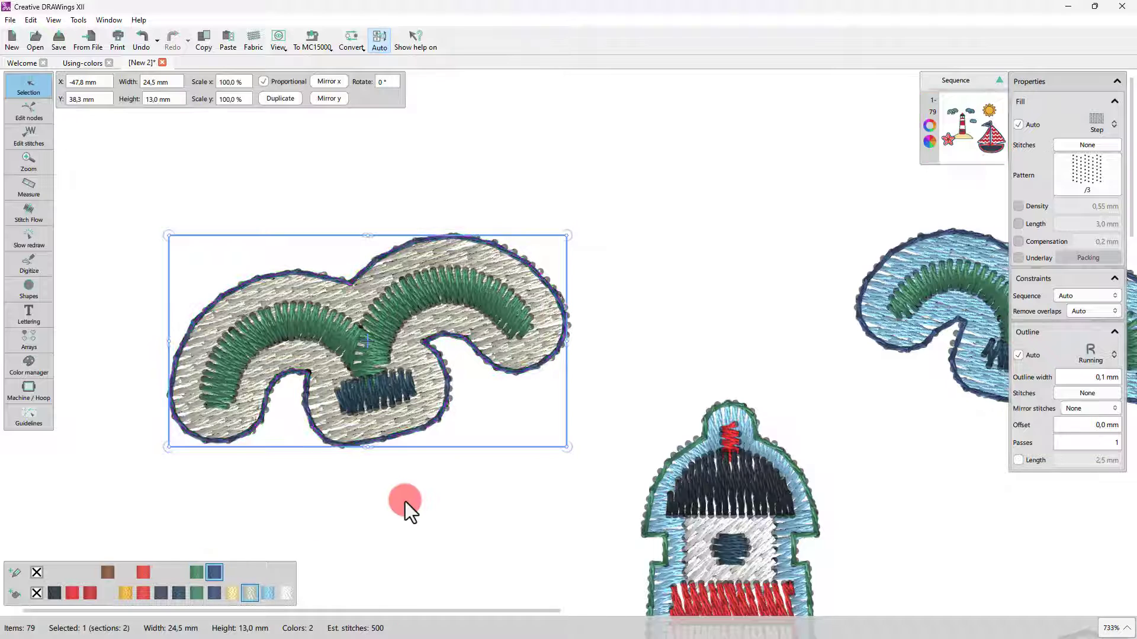
click(433, 397)
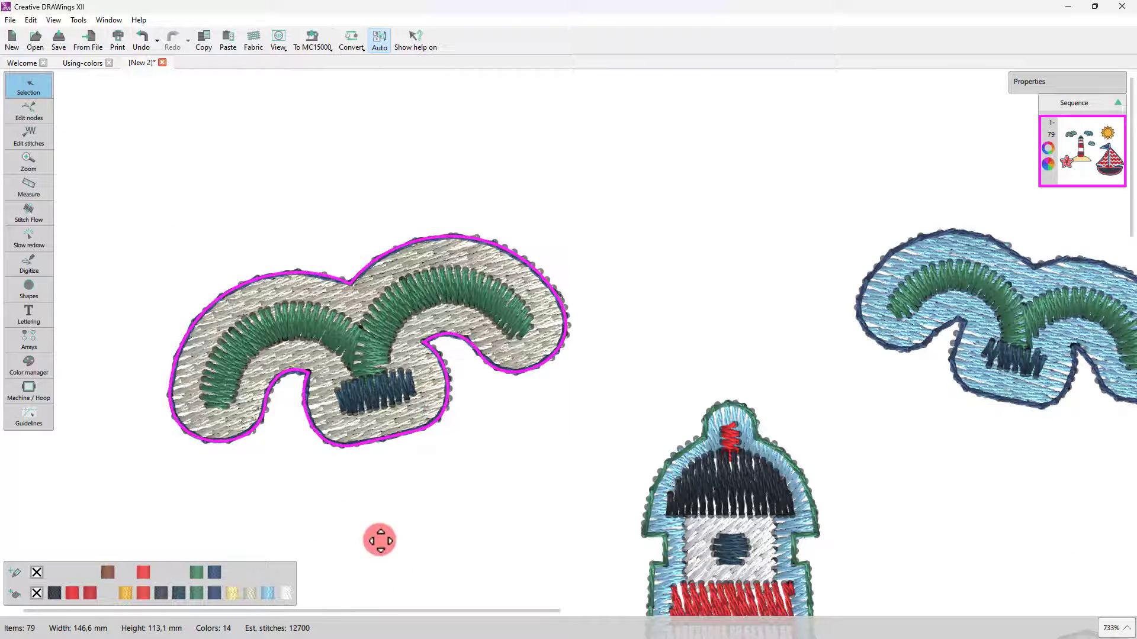
click(263, 593)
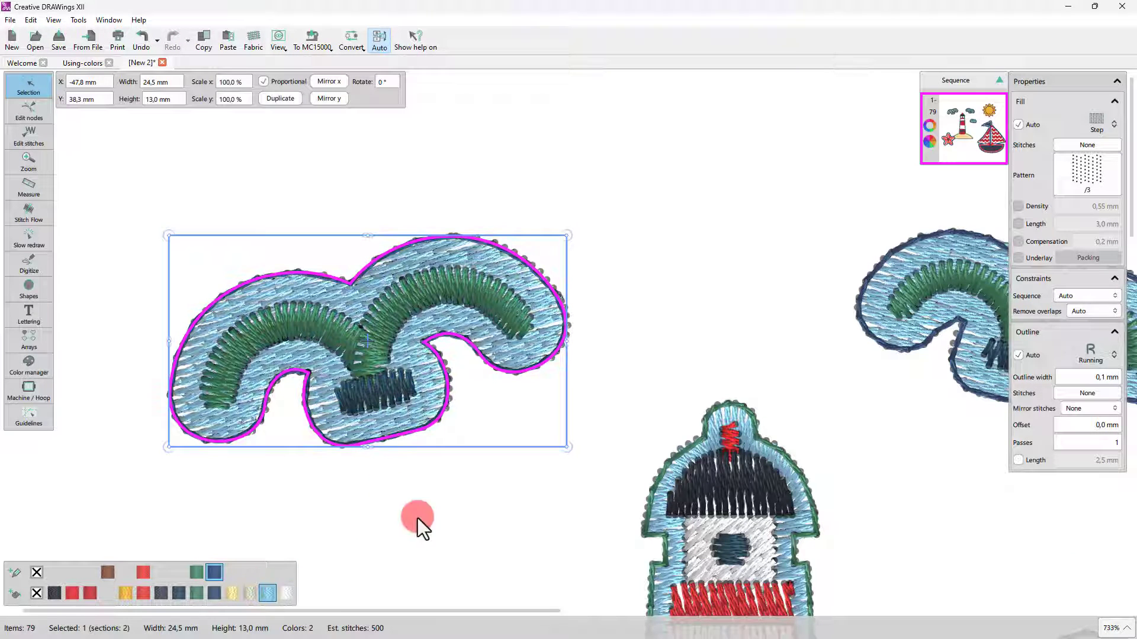
click(419, 536)
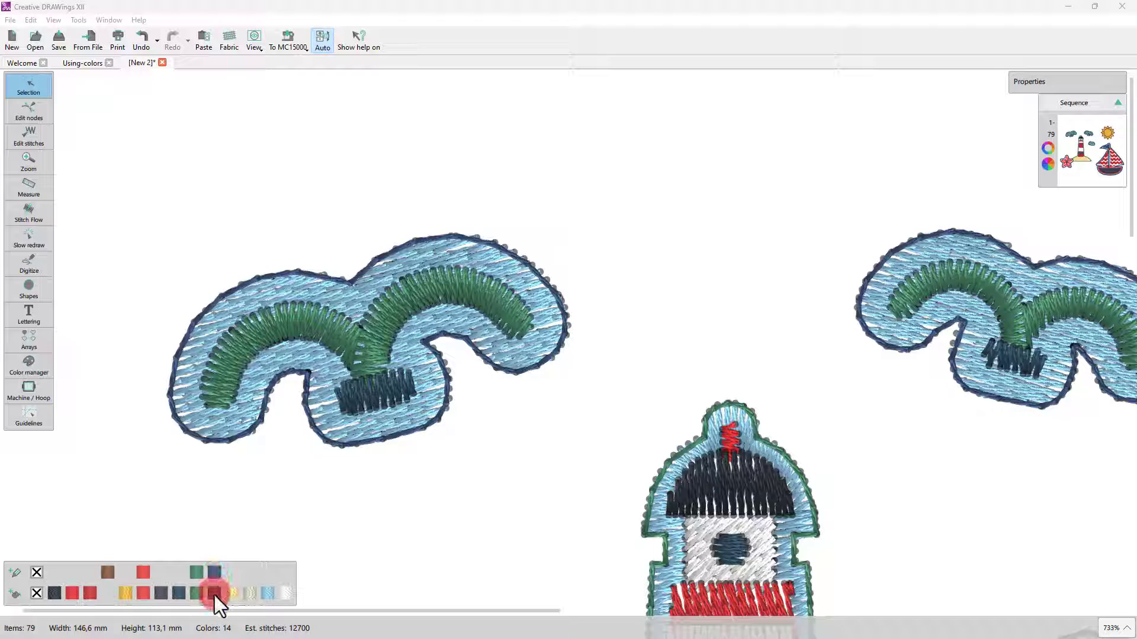
Open the light blue fill color for editing with nothing selected, and close the color editor.
right_click(272, 594)
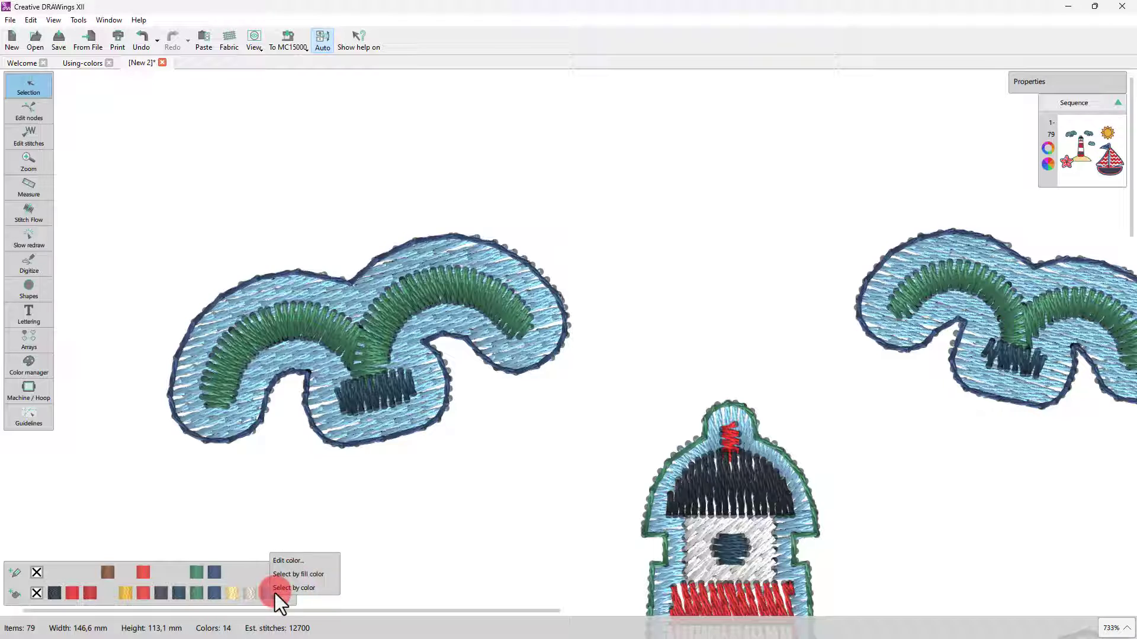
click(306, 563)
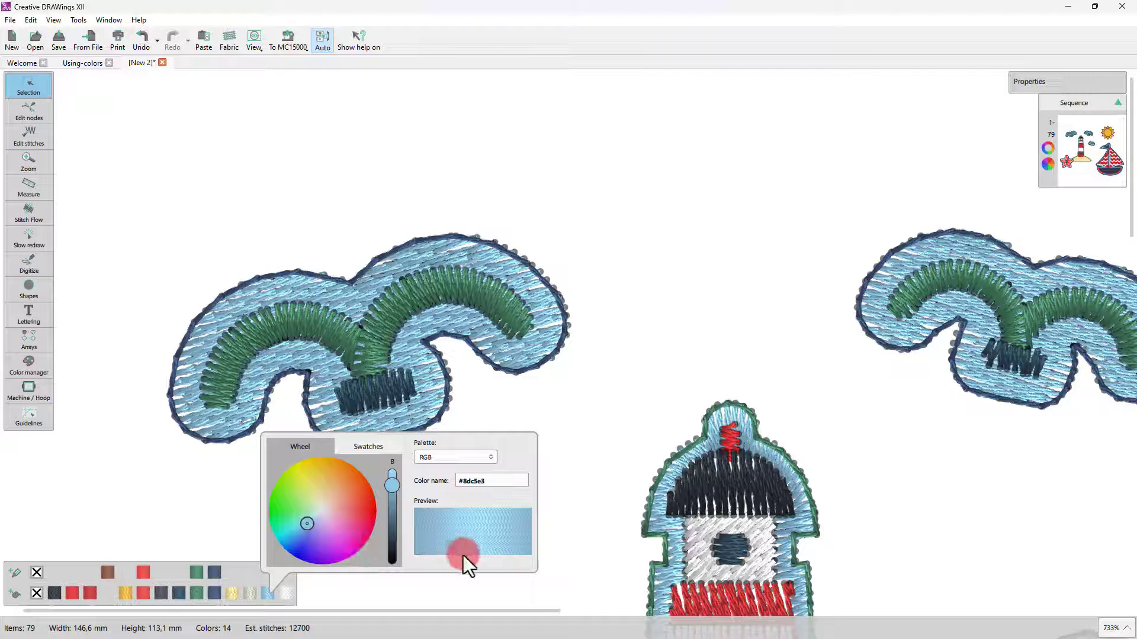
click(611, 517)
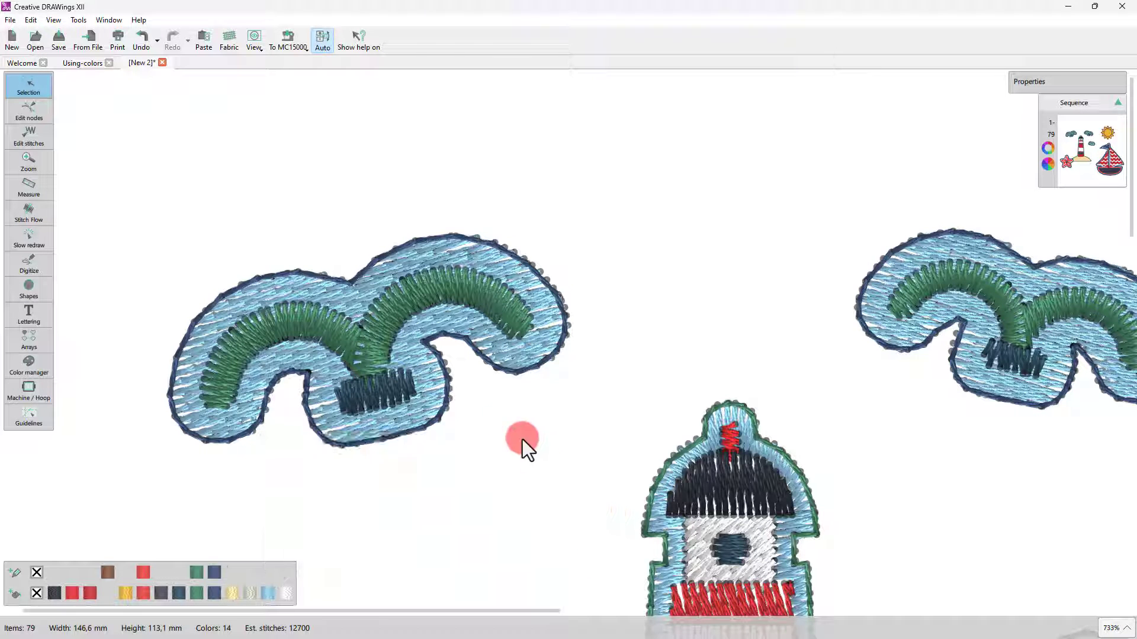
Select the upper-left seagull's background shape and view the color editors of its fill and its outline.
click(523, 363)
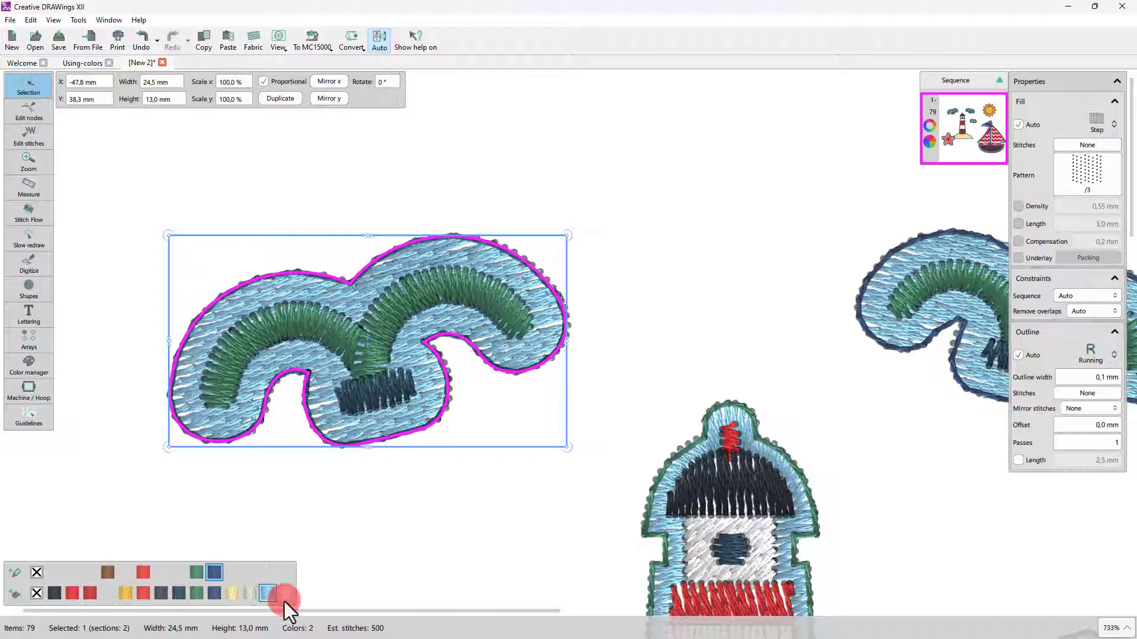
click(265, 595)
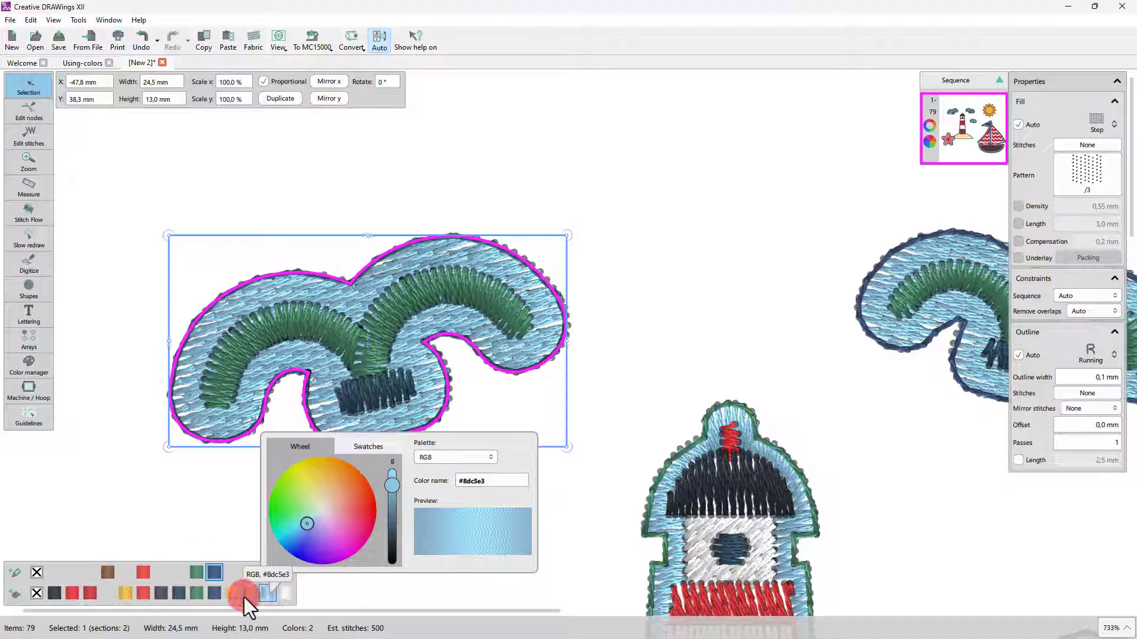
mouse_move(213, 575)
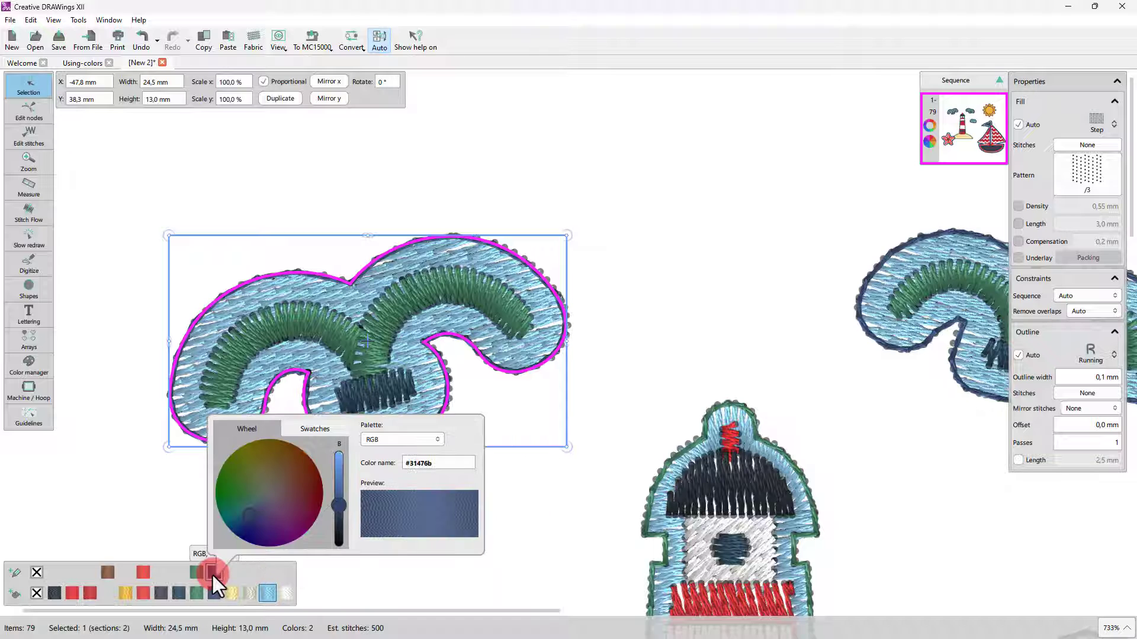
click(270, 595)
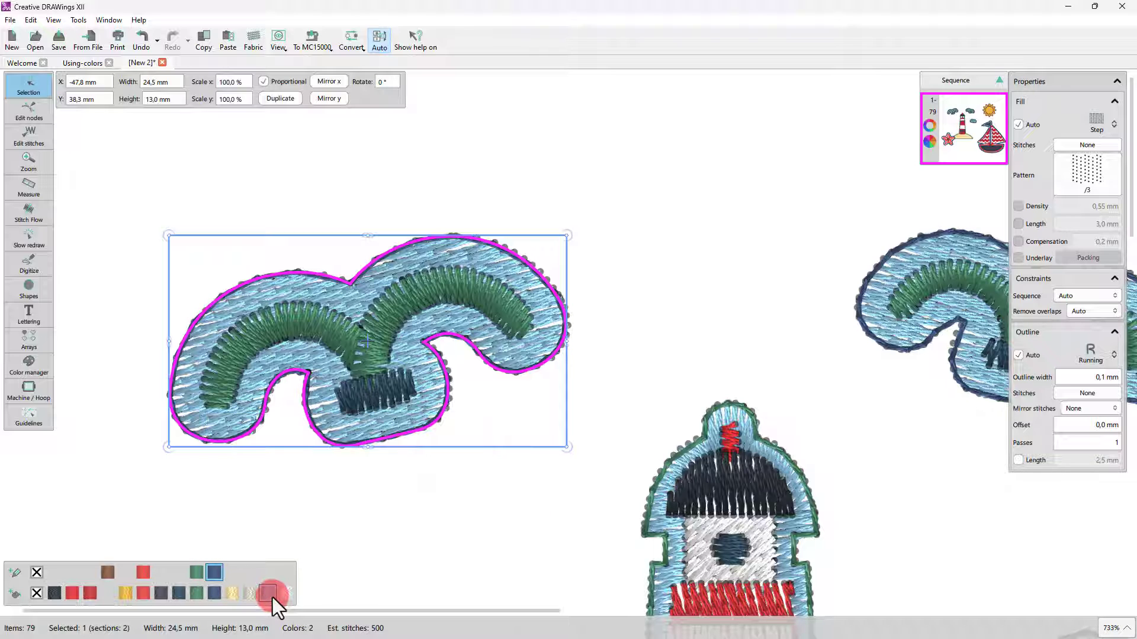
Edit the light blue fill color used across the design, changing its hue and brightness to golden yellow #fbd373.
mouse_move(270, 597)
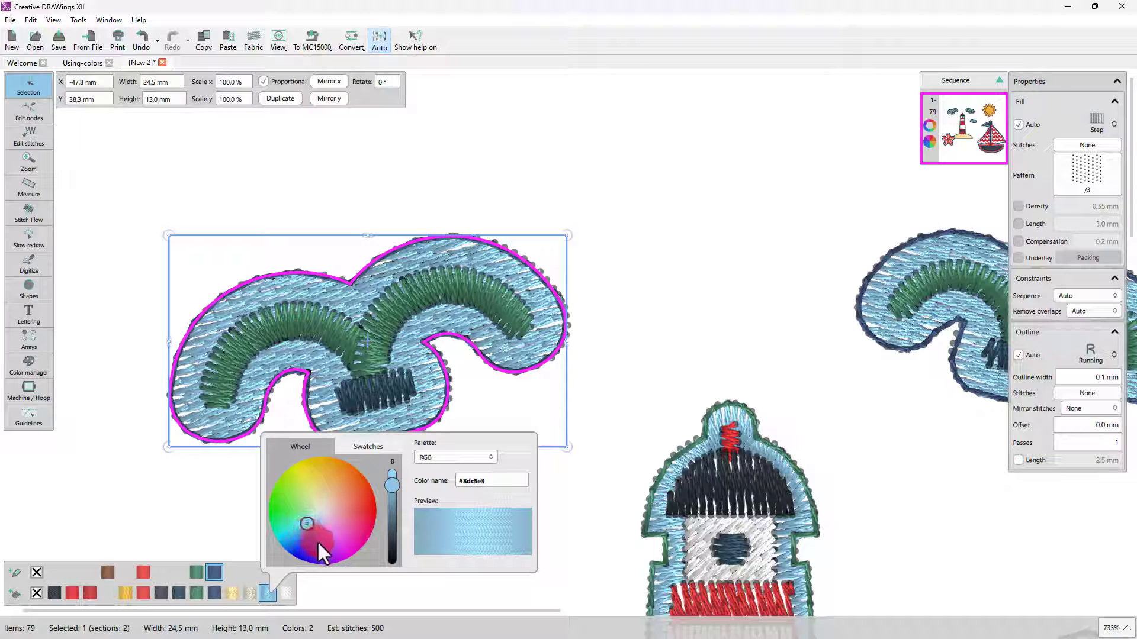
mouse_move(309, 531)
mouse_down()
mouse_move(304, 493)
mouse_move(320, 479)
mouse_move(357, 485)
mouse_move(304, 492)
mouse_move(319, 504)
mouse_move(323, 483)
mouse_up()
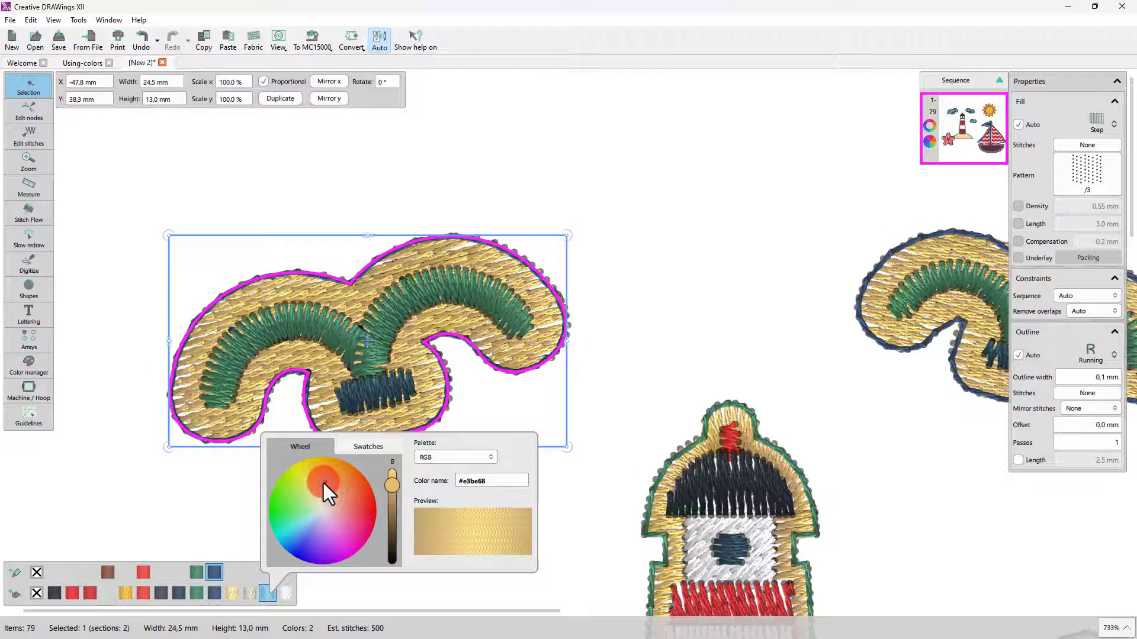
mouse_move(400, 498)
mouse_down()
mouse_move(393, 488)
mouse_move(389, 504)
mouse_move(392, 479)
mouse_up()
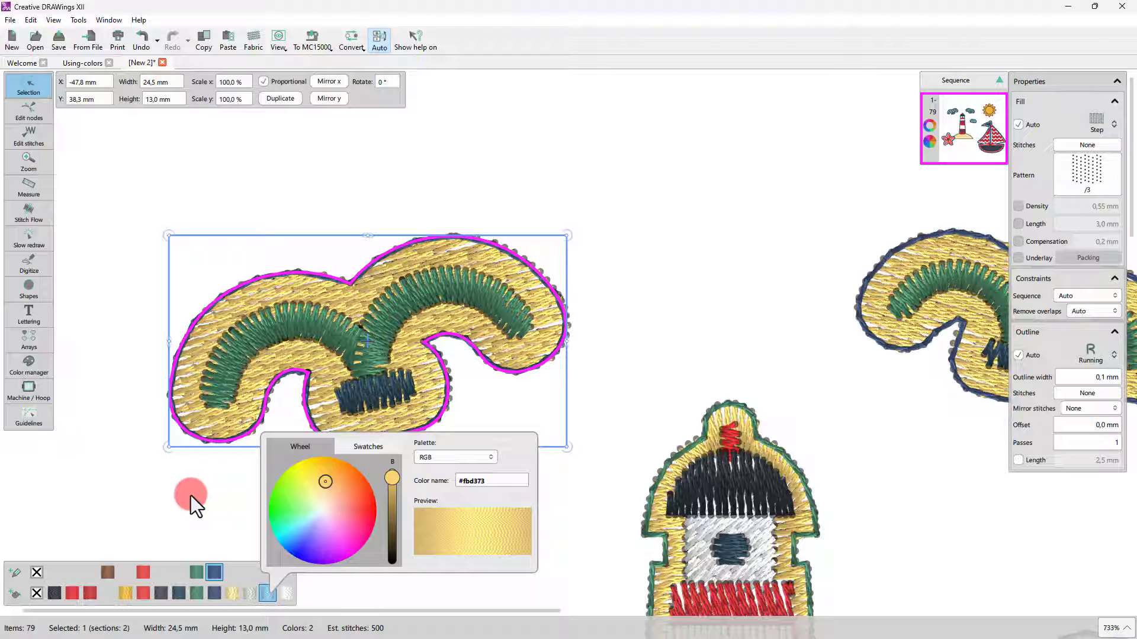
Switch the shared fill color to the COATS SYLKO thread palette and adjust its hue to B2120 Salmon Pink.
click(444, 458)
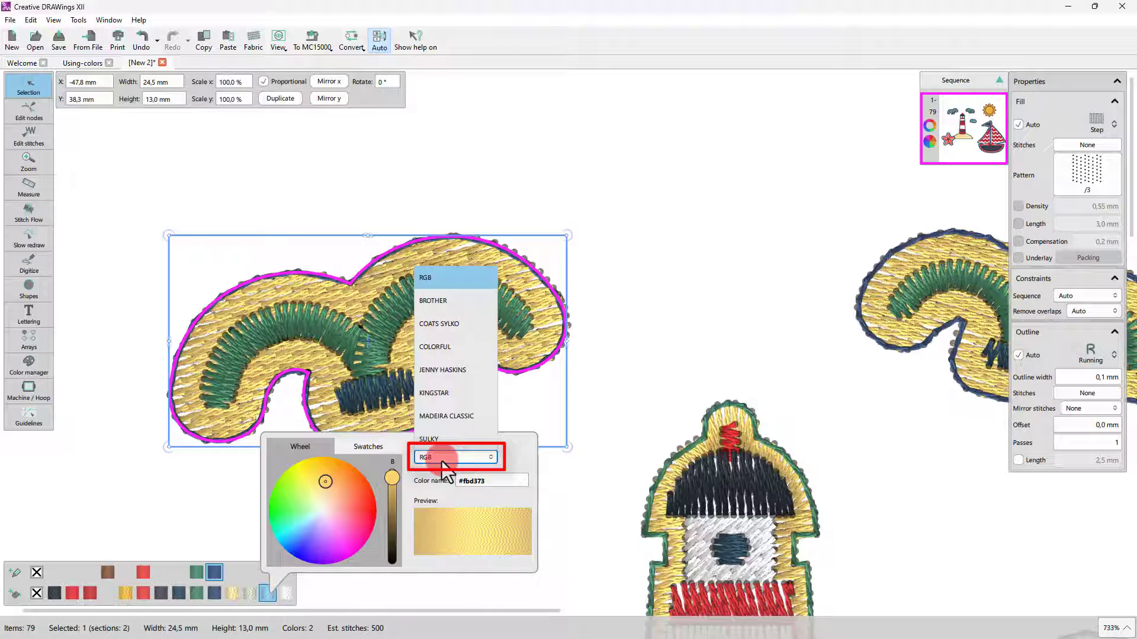
click(443, 461)
click(442, 461)
click(439, 324)
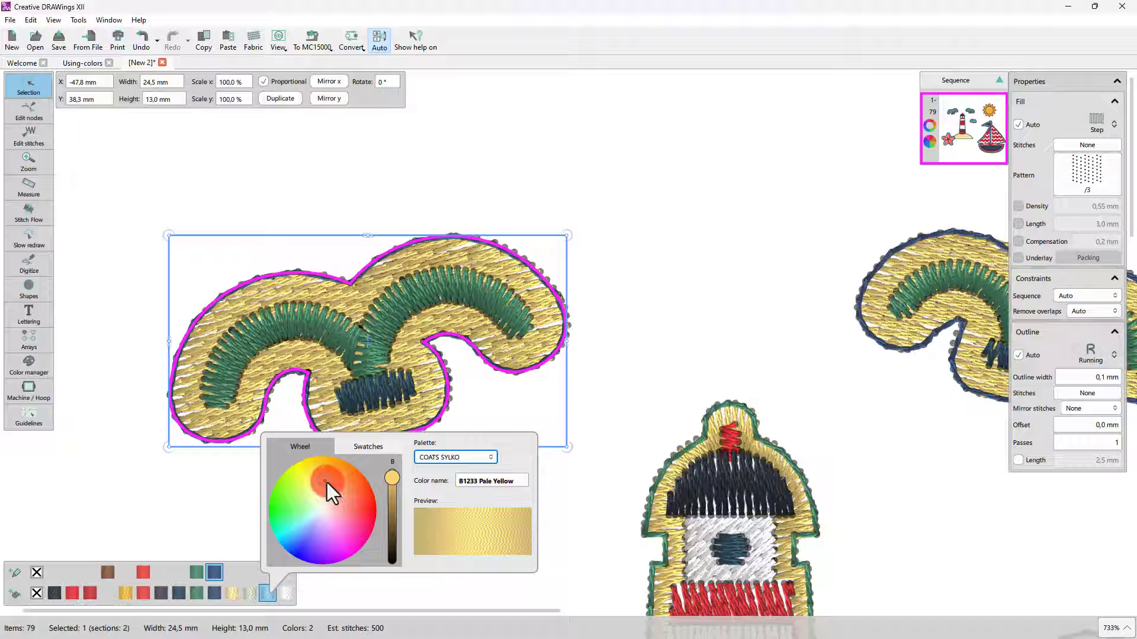
mouse_move(327, 482)
mouse_down()
mouse_move(310, 487)
mouse_move(336, 515)
mouse_move(356, 516)
mouse_move(345, 517)
mouse_move(346, 497)
mouse_up()
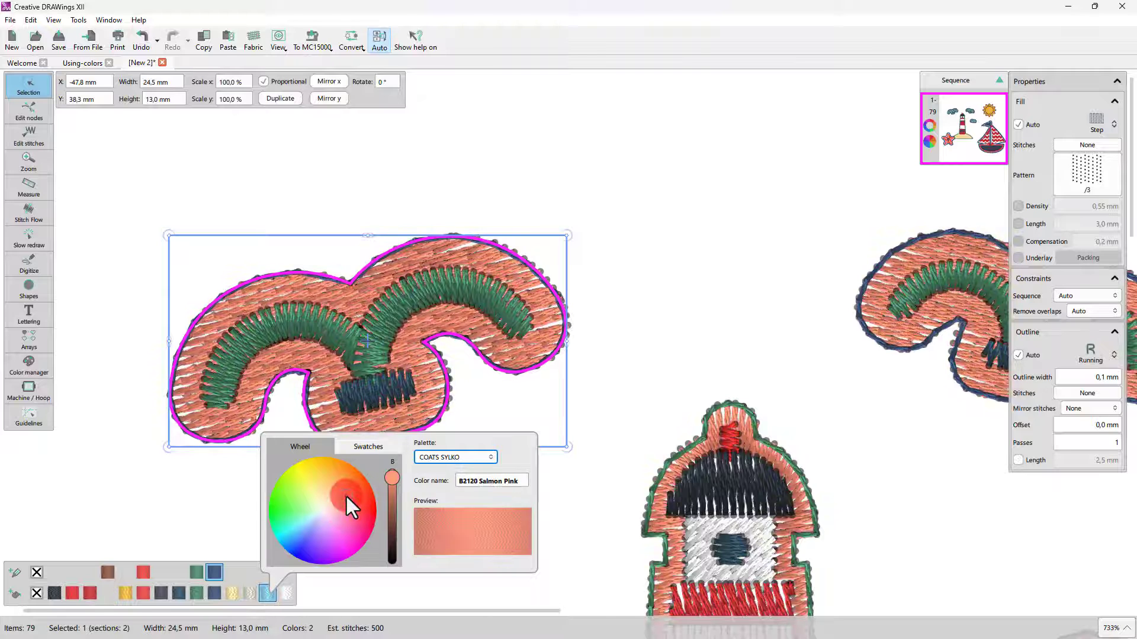
click(218, 472)
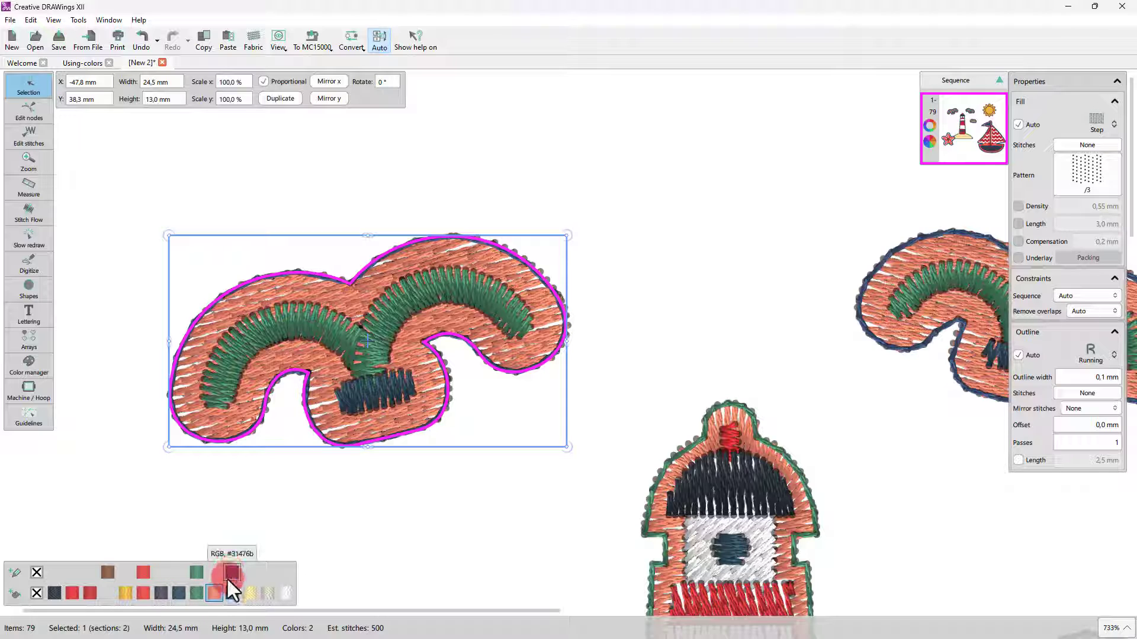
Reopen the salmon pink fill color for editing and define it by the RGB values 130 170,154.
click(217, 595)
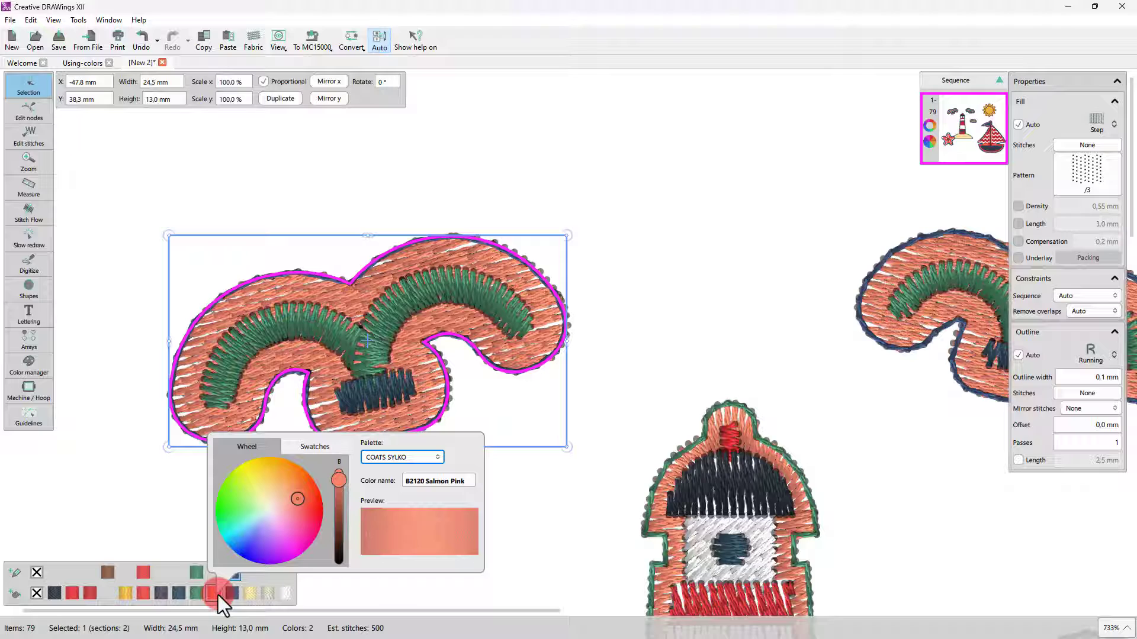
triple_click(417, 481)
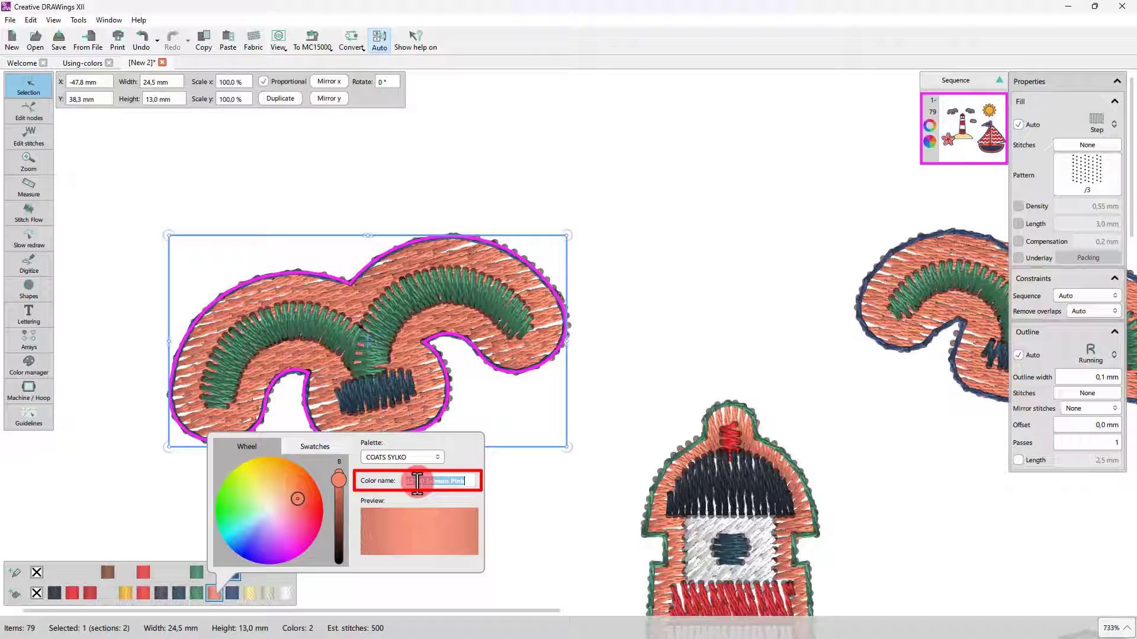
text(130)
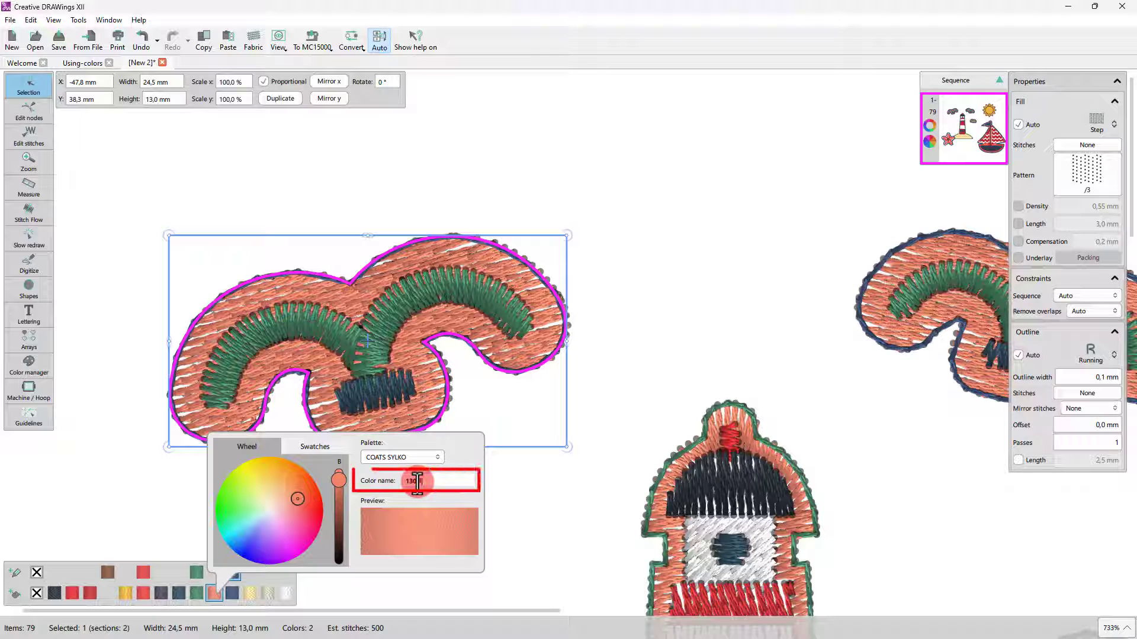
text( 170,154)
key(Return)
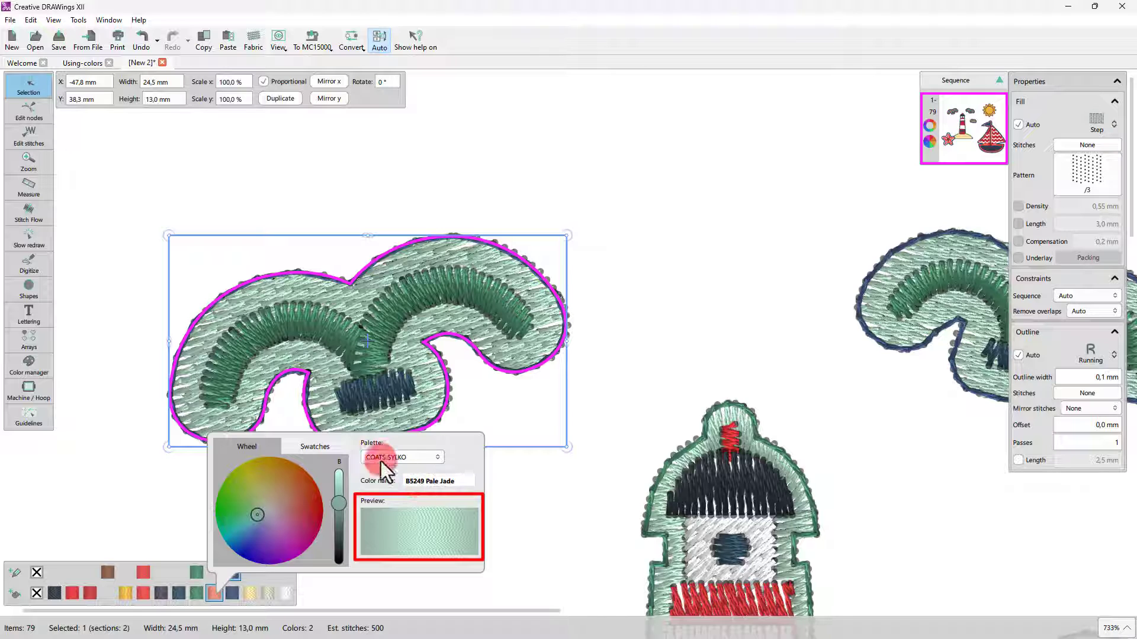
Shift the fill color to B3170 Pale Pink on the color wheel, and define it by the hex code #82aa9a.
drag(261, 513, 341, 480)
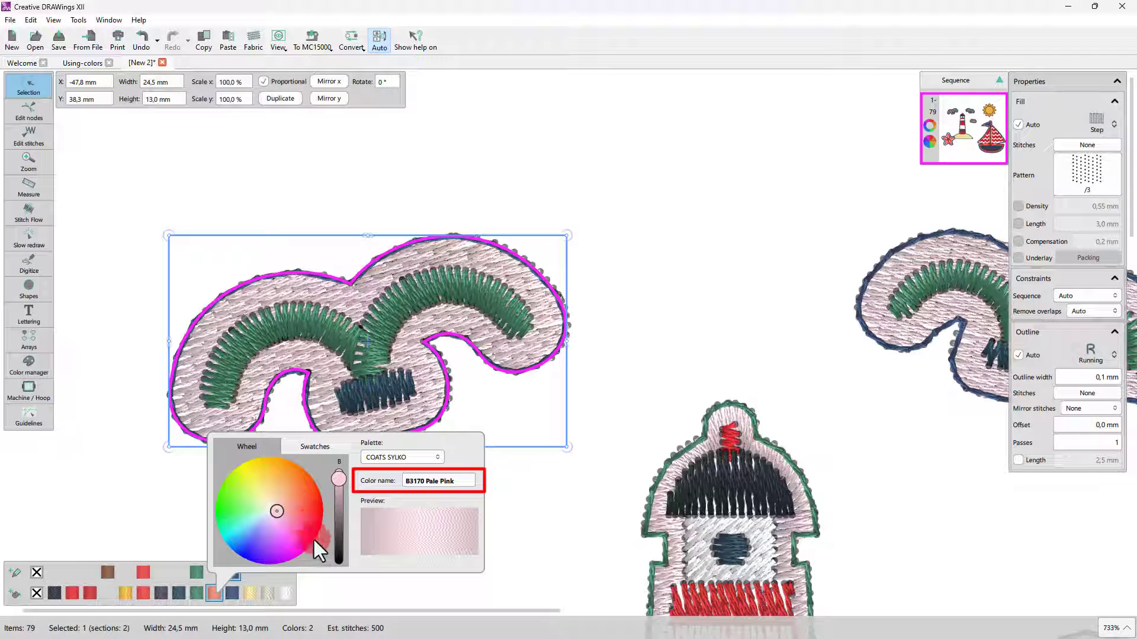
triple_click(465, 480)
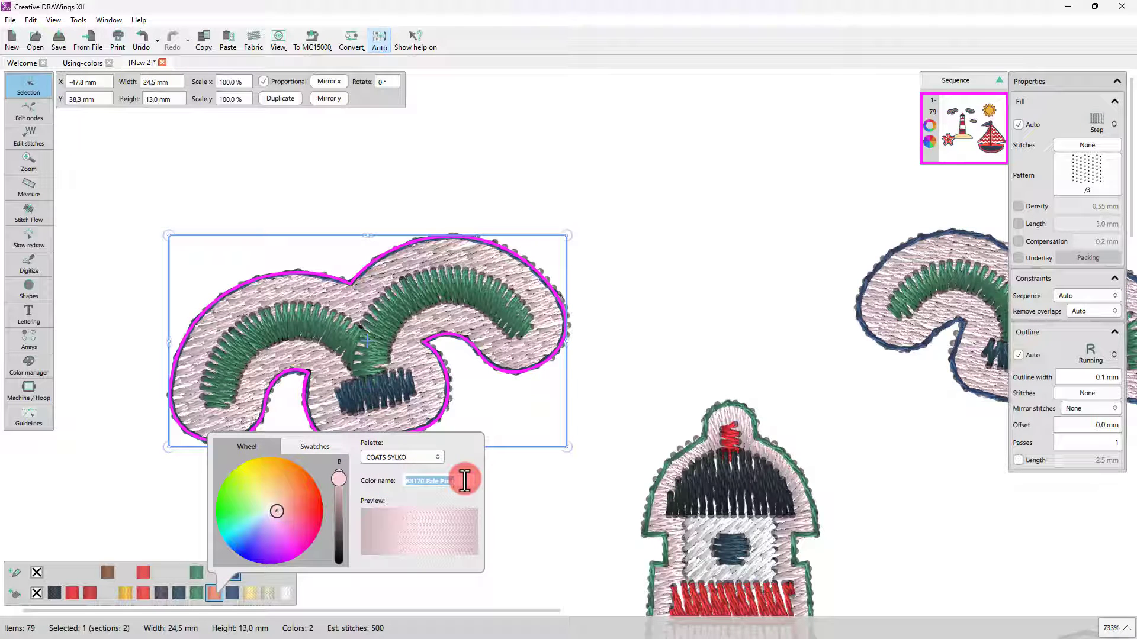
text(#82aa9a)
key(Return)
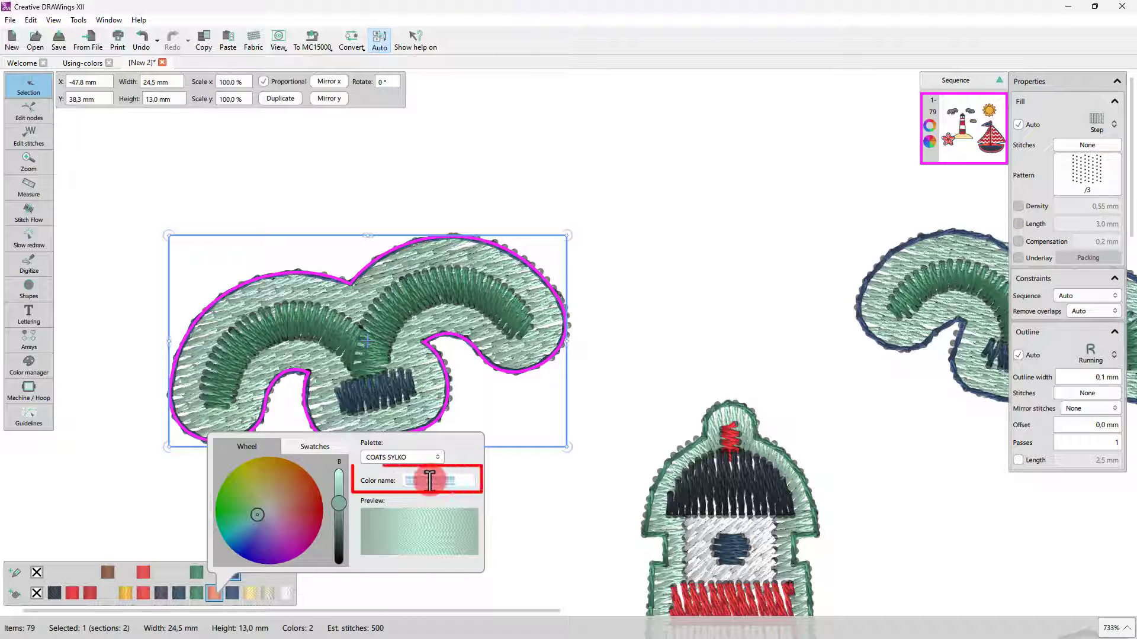
Set the fill color by entering the Coats Sylko thread code 5310.
triple_click(439, 481)
text(5310)
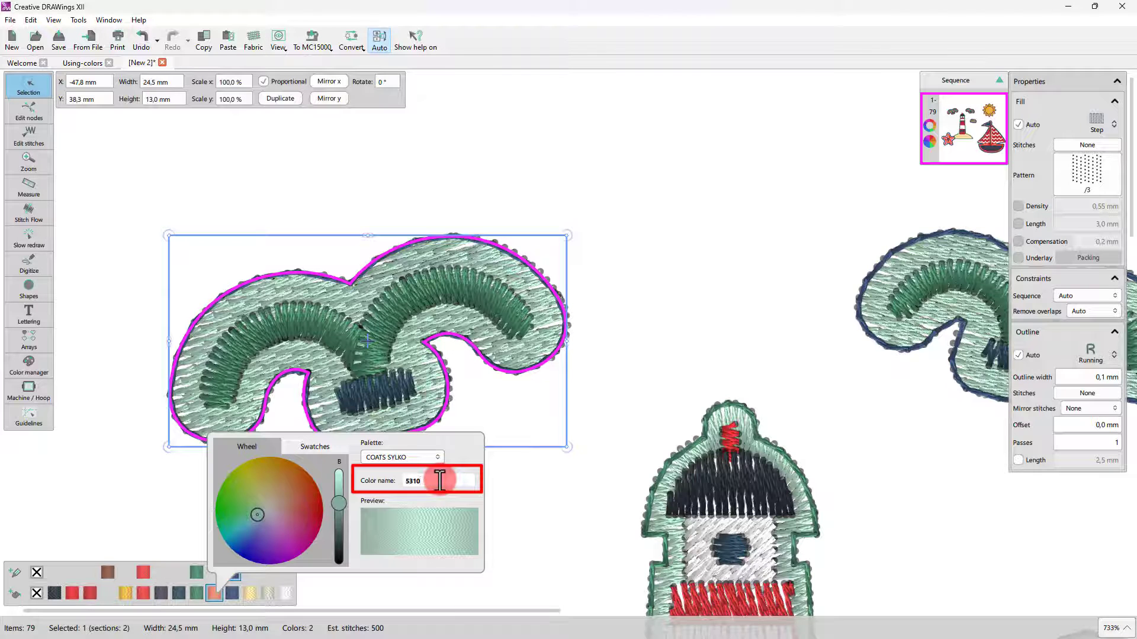
key(Return)
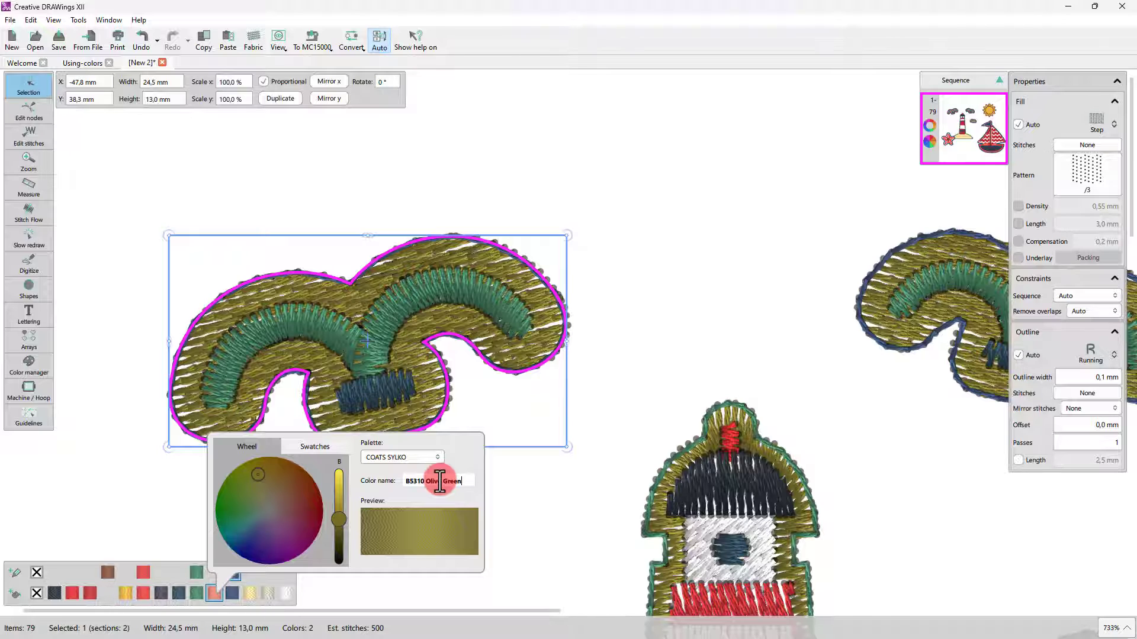
Replace the fill color's name with the thread code B1178.
key(BackSpace)
key(BackSpace)
key(BackSpace)
key(BackSpace)
key(BackSpace)
key(BackSpace)
key(BackSpace)
key(BackSpace)
key(BackSpace)
key(BackSpace)
key(BackSpace)
key(BackSpace)
key(BackSpace)
key(BackSpace)
key(BackSpace)
key(BackSpace)
key(BackSpace)
text(B1178)
key(Return)
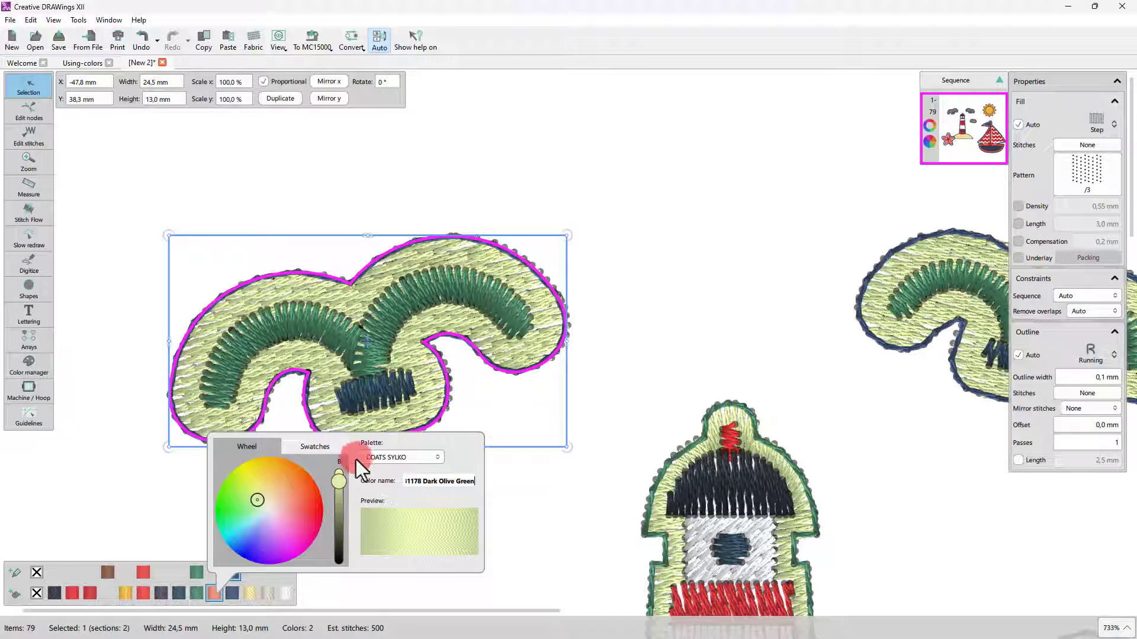
Try the Coats Sylko swatches B5364 Lime and B5395 Med Green for the fill color, and settle on B5351 Olive Green.
click(315, 448)
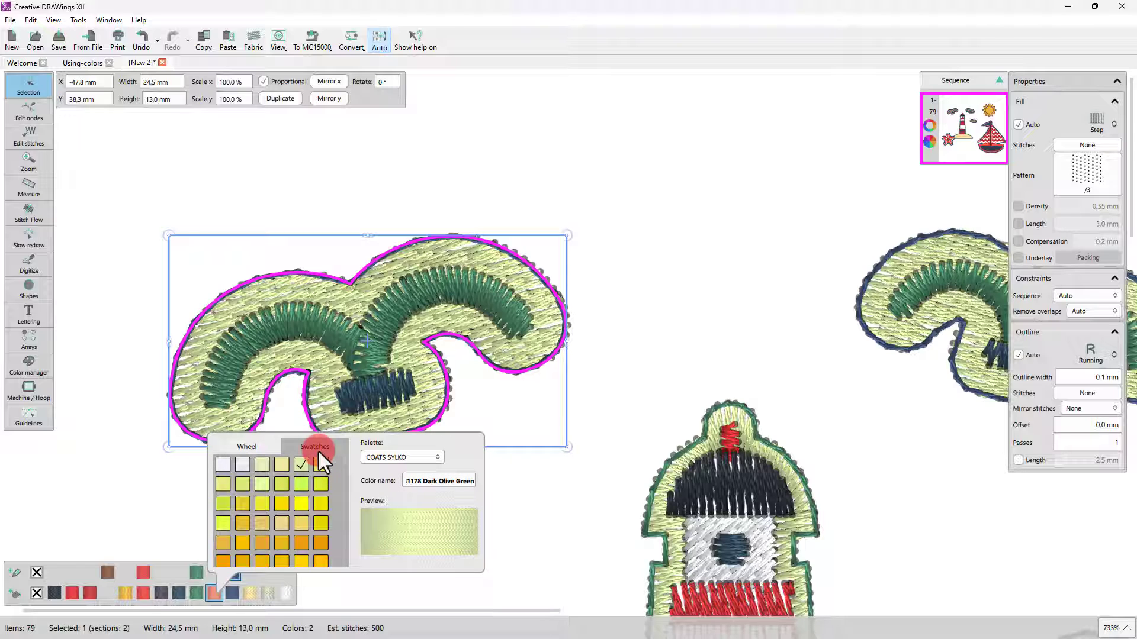
click(243, 524)
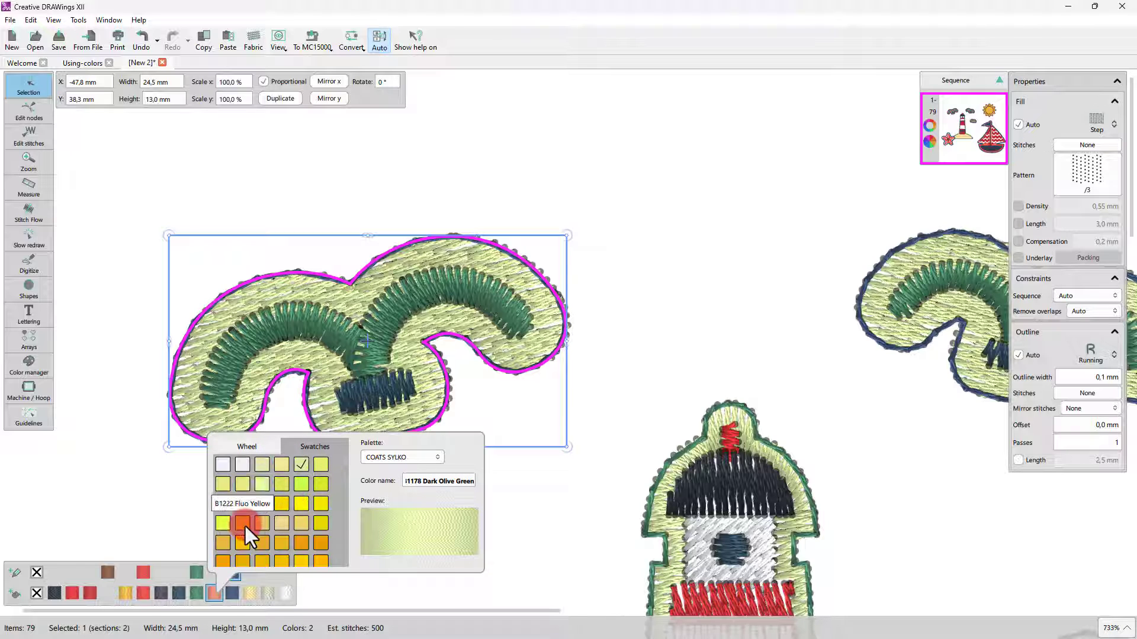
scroll(264, 523, down, 5)
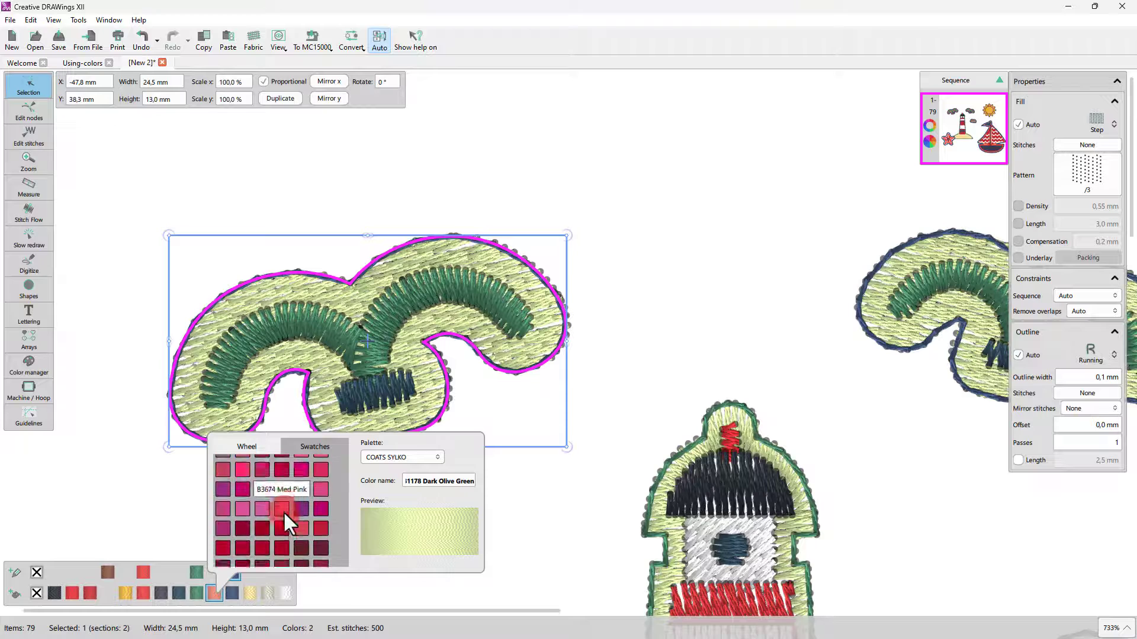
scroll(283, 510, down, 10)
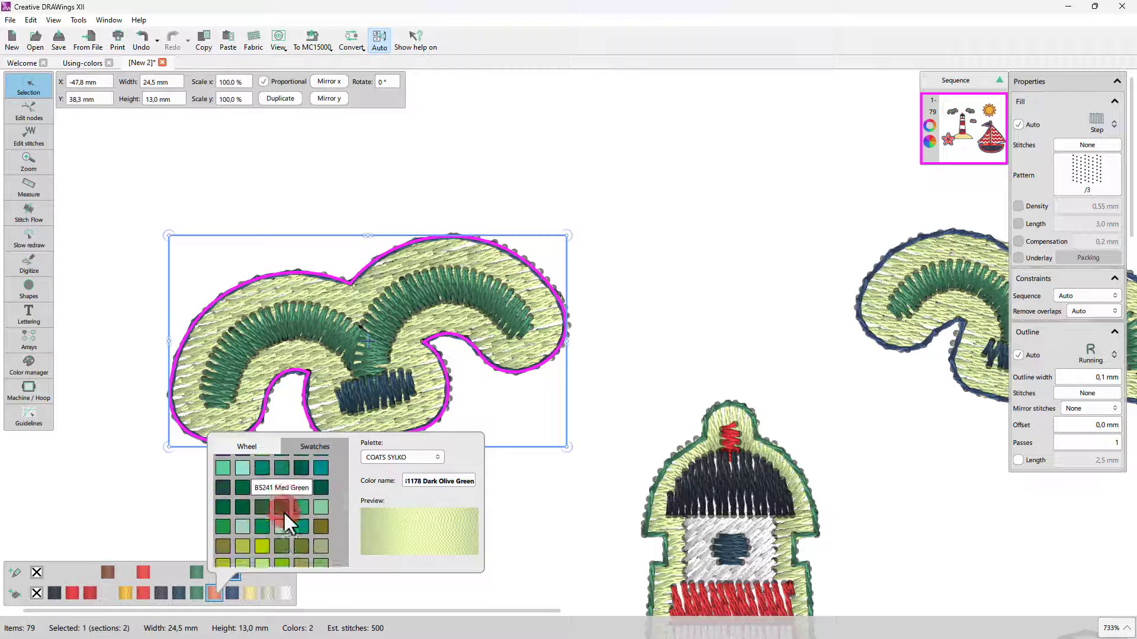
scroll(283, 512, down, 2)
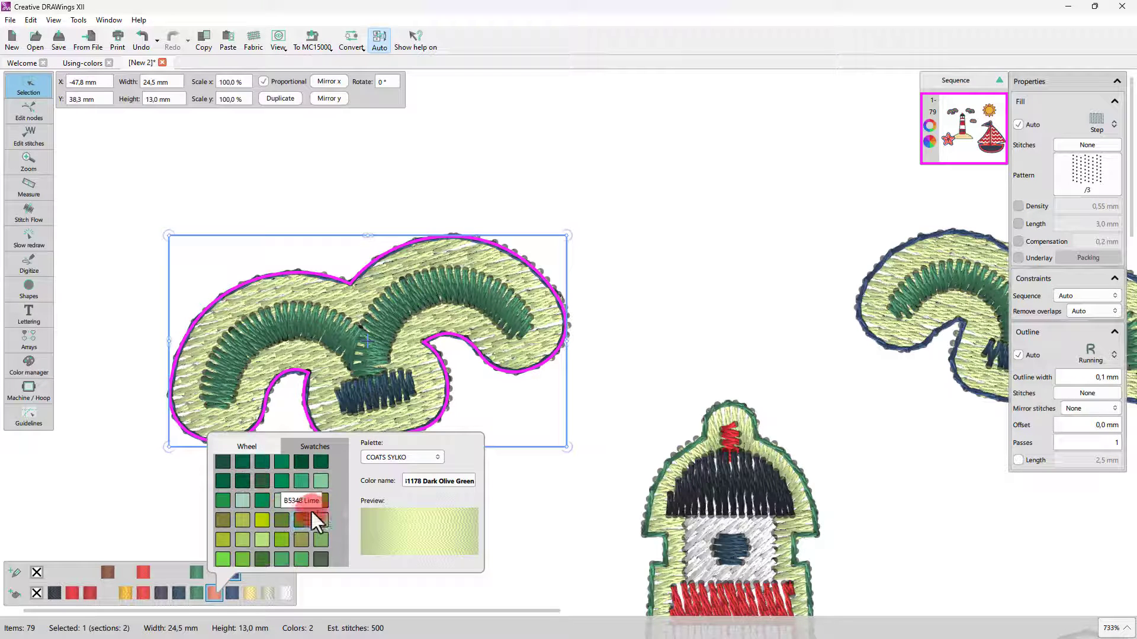
click(243, 545)
scroll(243, 542, down, 2)
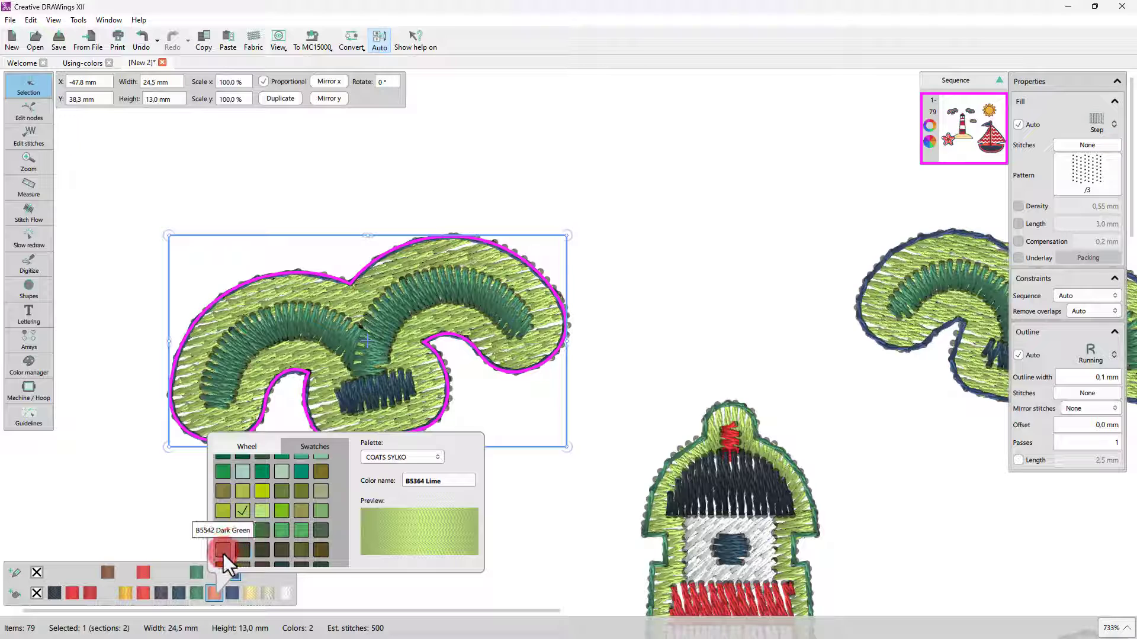
click(303, 531)
scroll(303, 531, down, 1)
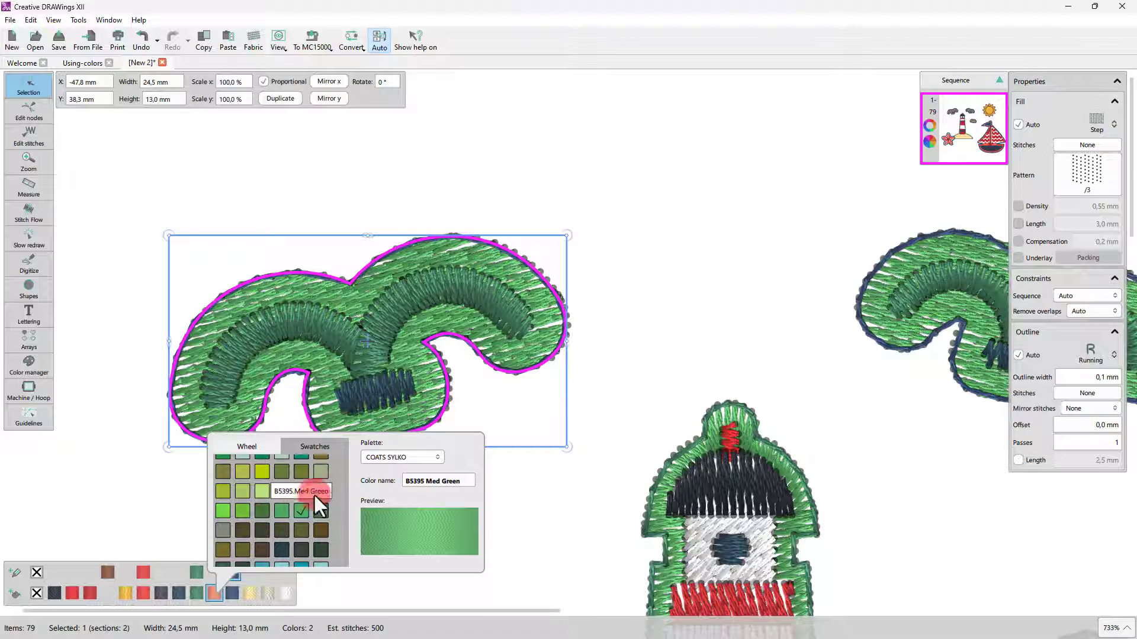
click(316, 476)
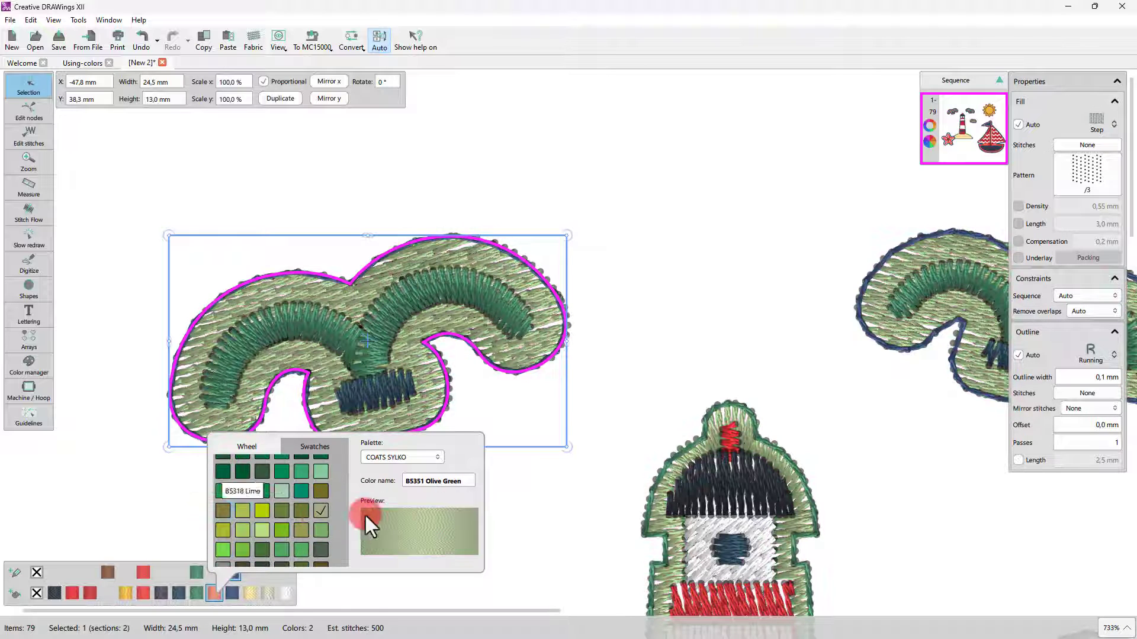
click(503, 520)
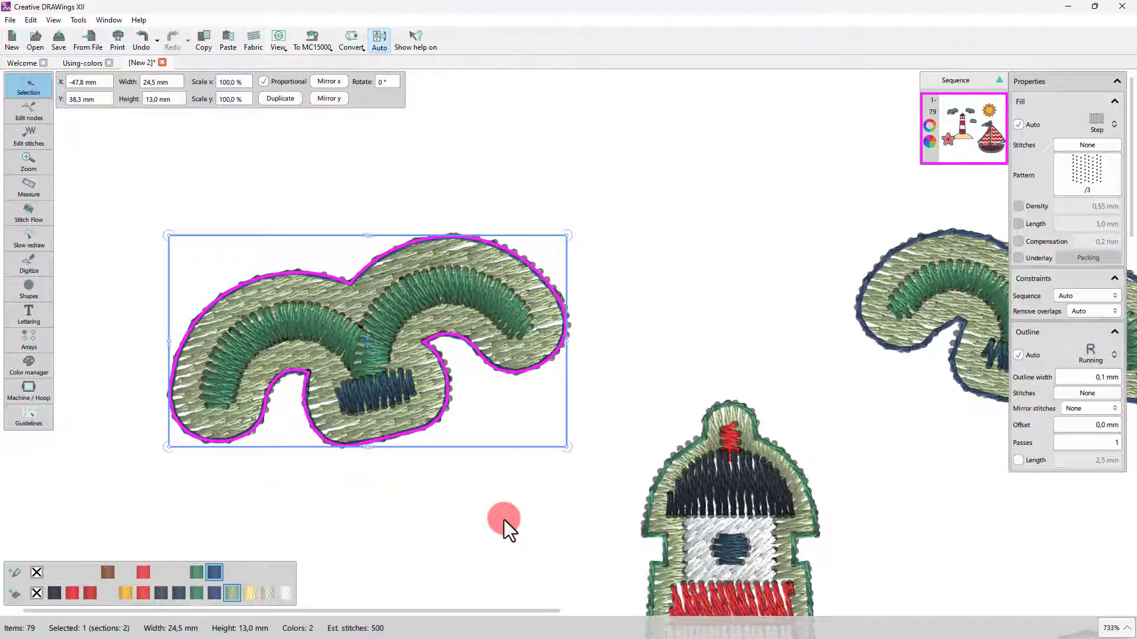
Remove the outline from the upper-left seagull's background shape and deselect it.
click(553, 529)
click(534, 343)
click(221, 570)
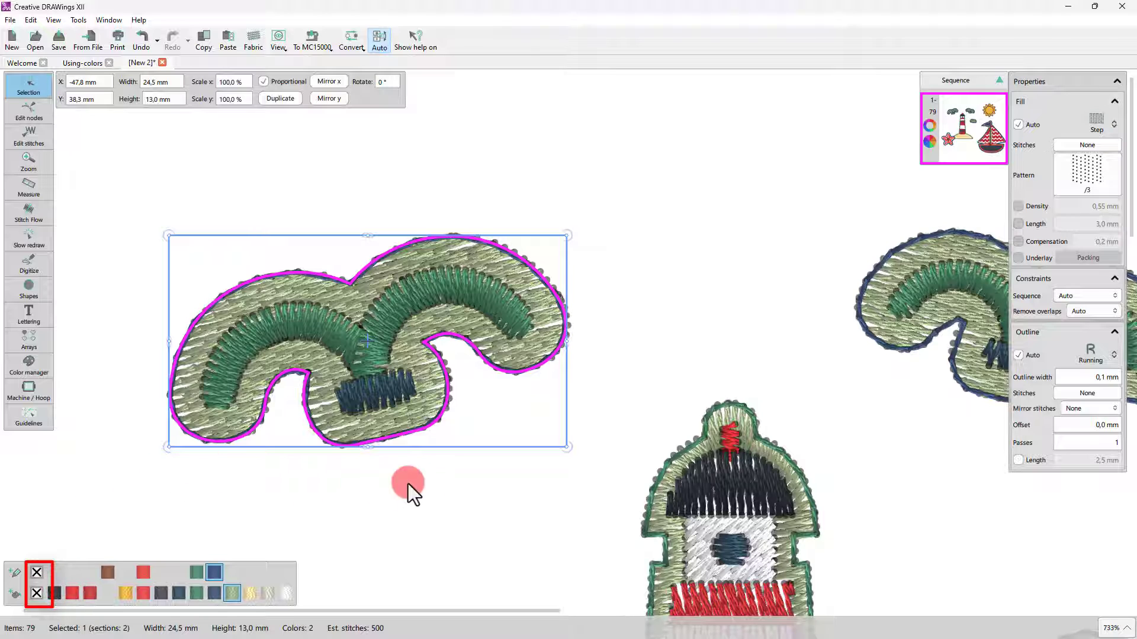
click(408, 484)
click(424, 436)
click(45, 571)
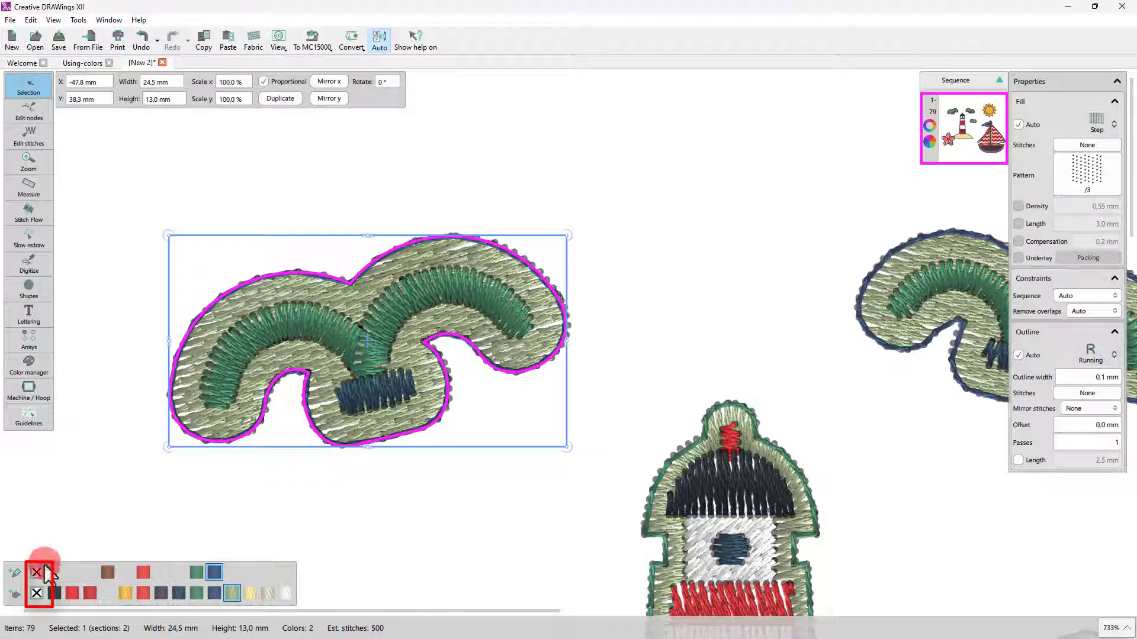
click(33, 569)
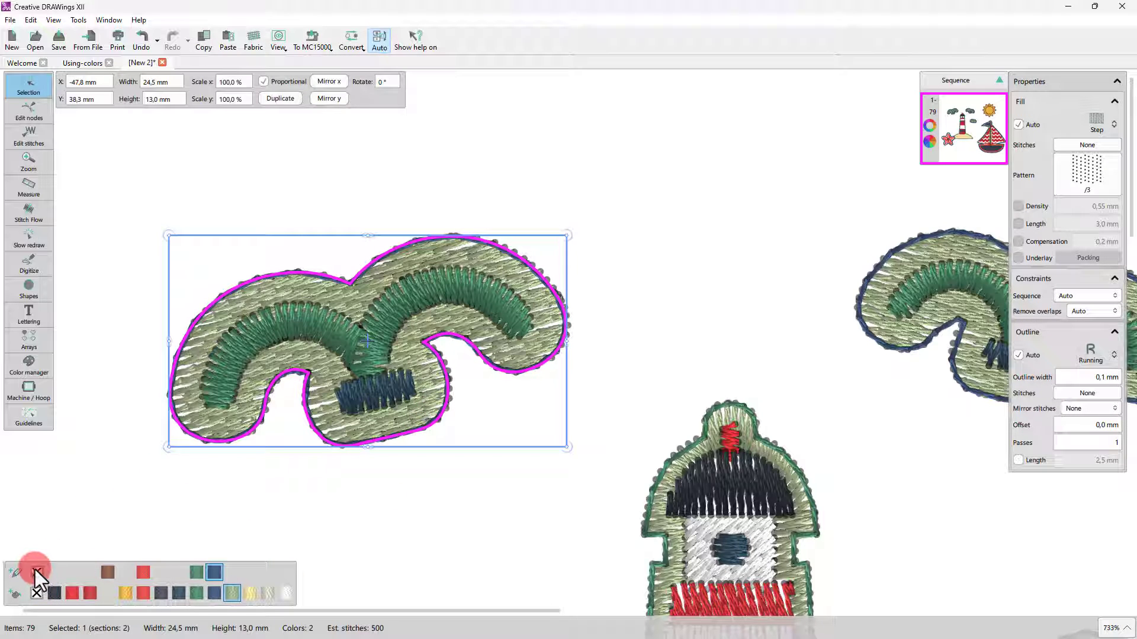
click(421, 545)
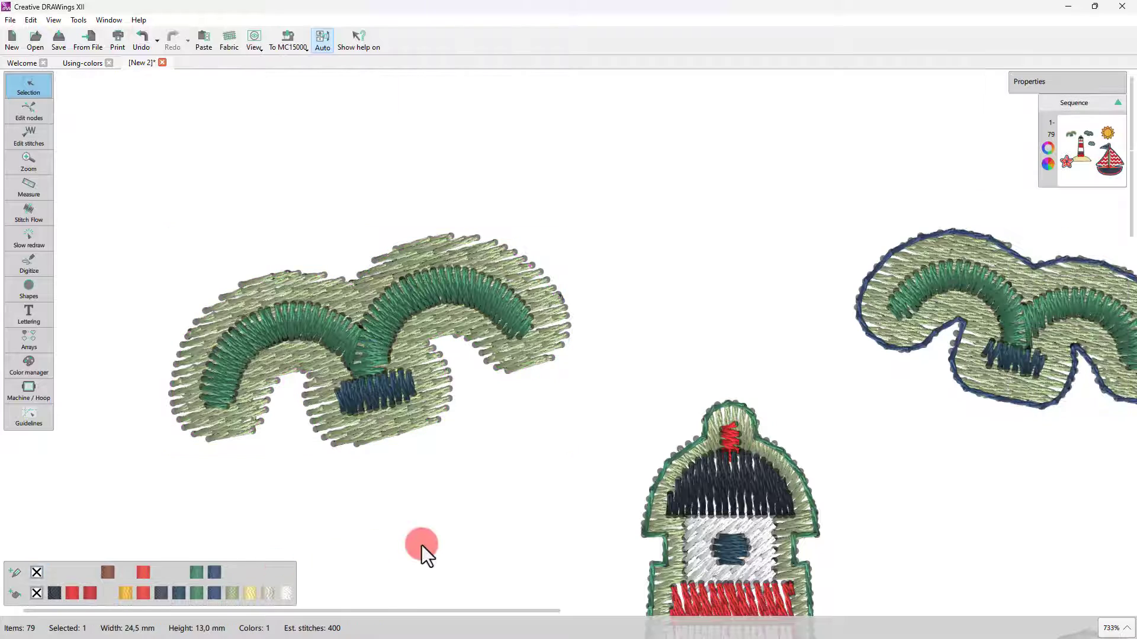
Restore the dark blue outline of the upper-left seagull's background shape and remove its fill.
click(426, 425)
click(208, 571)
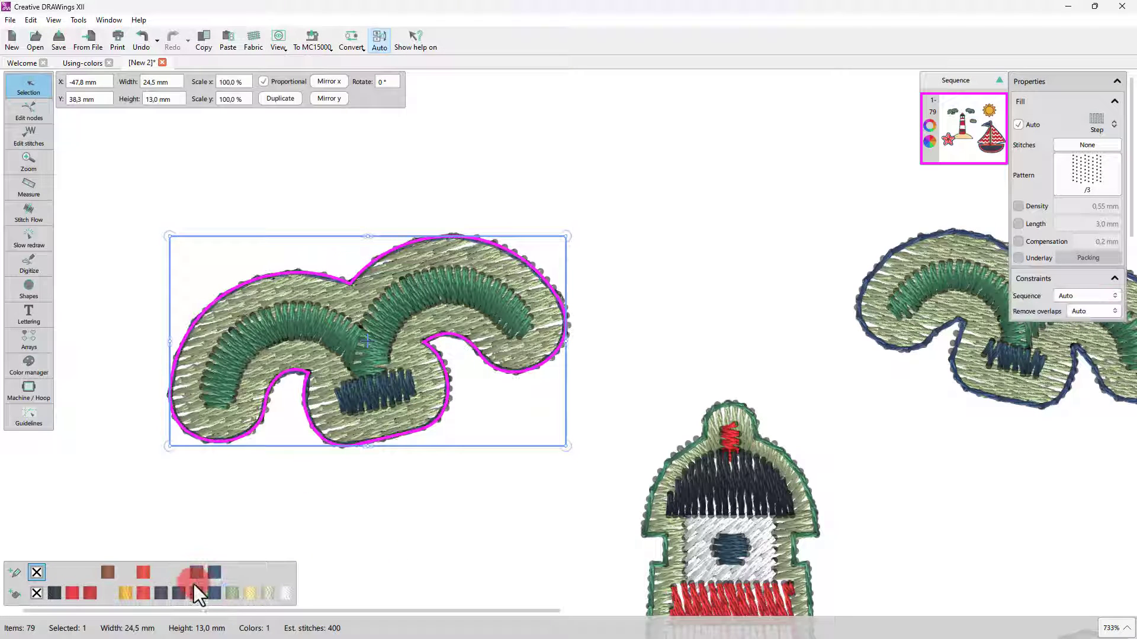
click(33, 593)
click(382, 507)
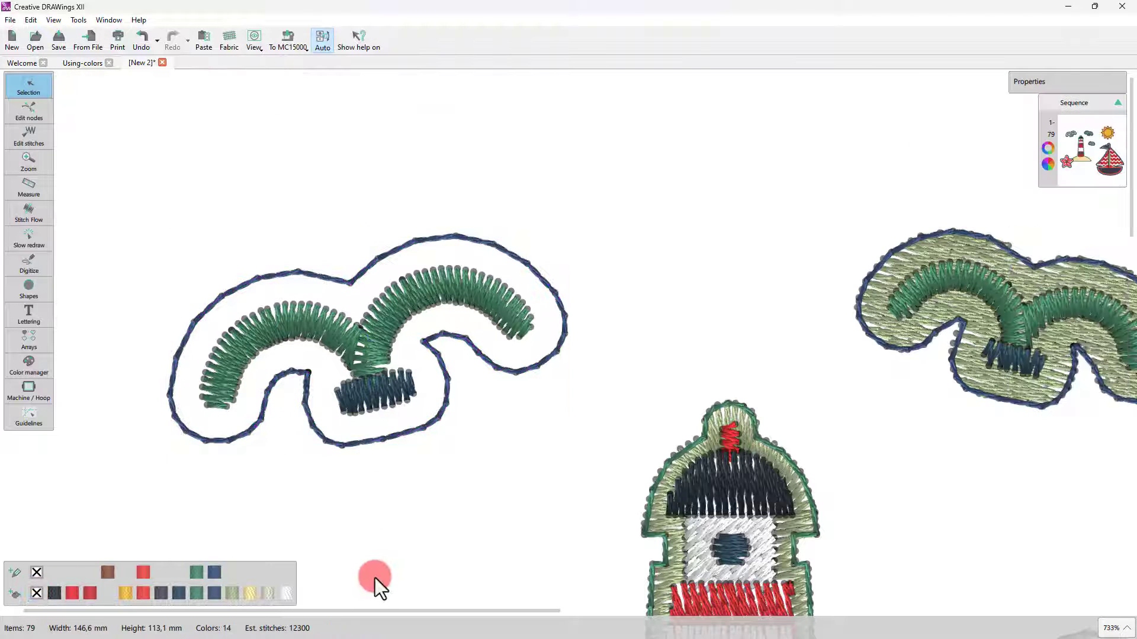
Add a new salmon orange outline color, #e8896e, to the upper-left seagull's background shape.
click(387, 439)
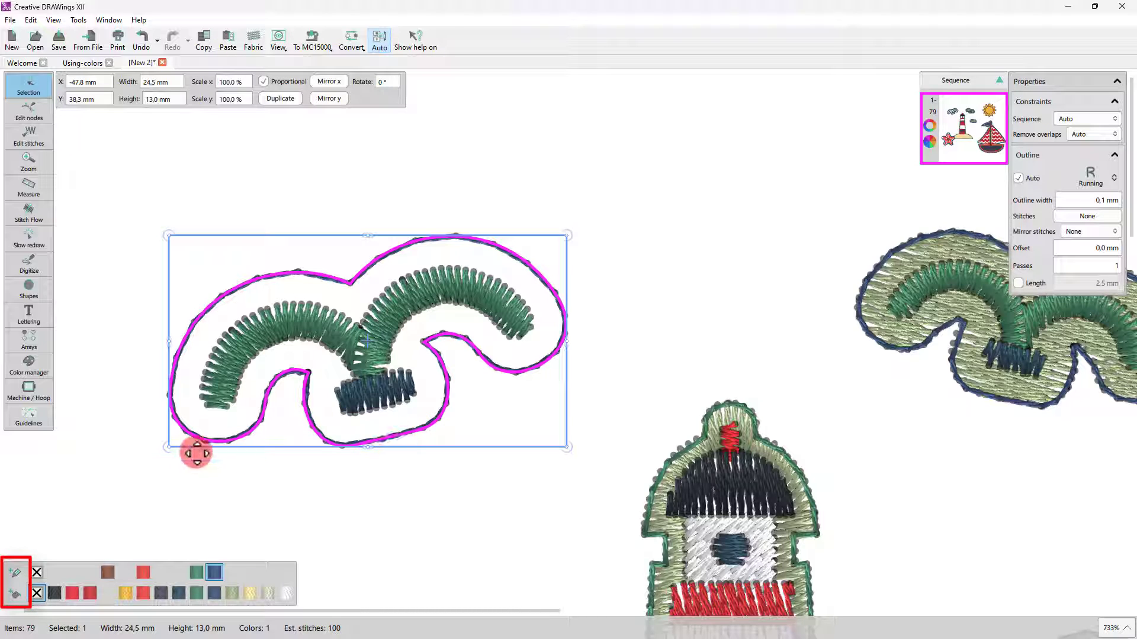
click(16, 572)
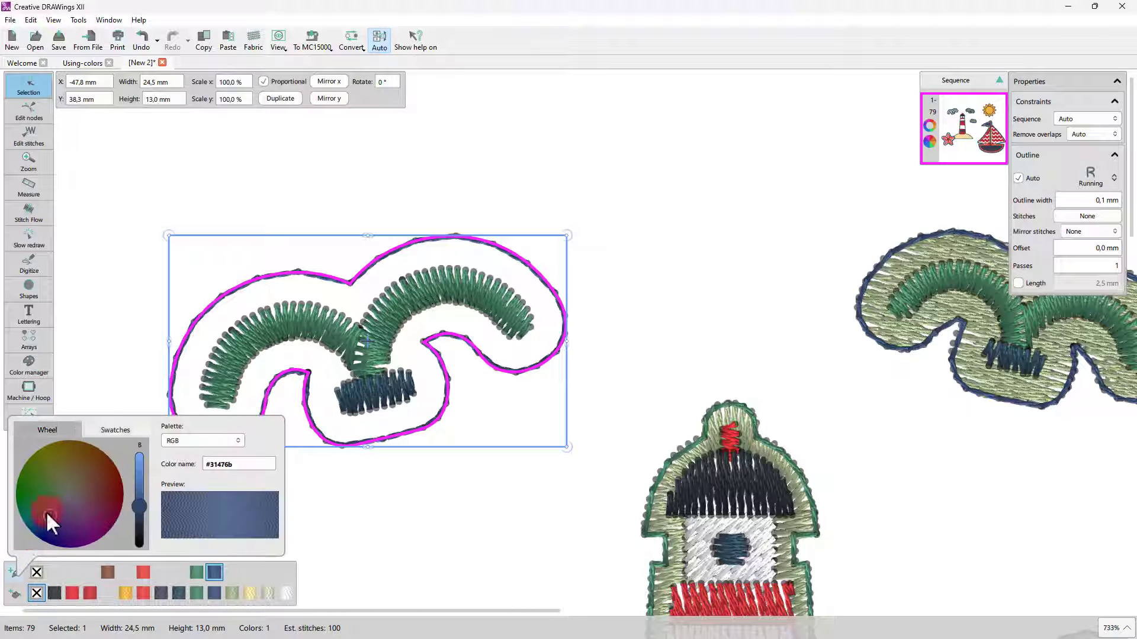
mouse_move(47, 513)
mouse_down()
mouse_move(93, 481)
mouse_move(139, 481)
mouse_move(139, 468)
mouse_up()
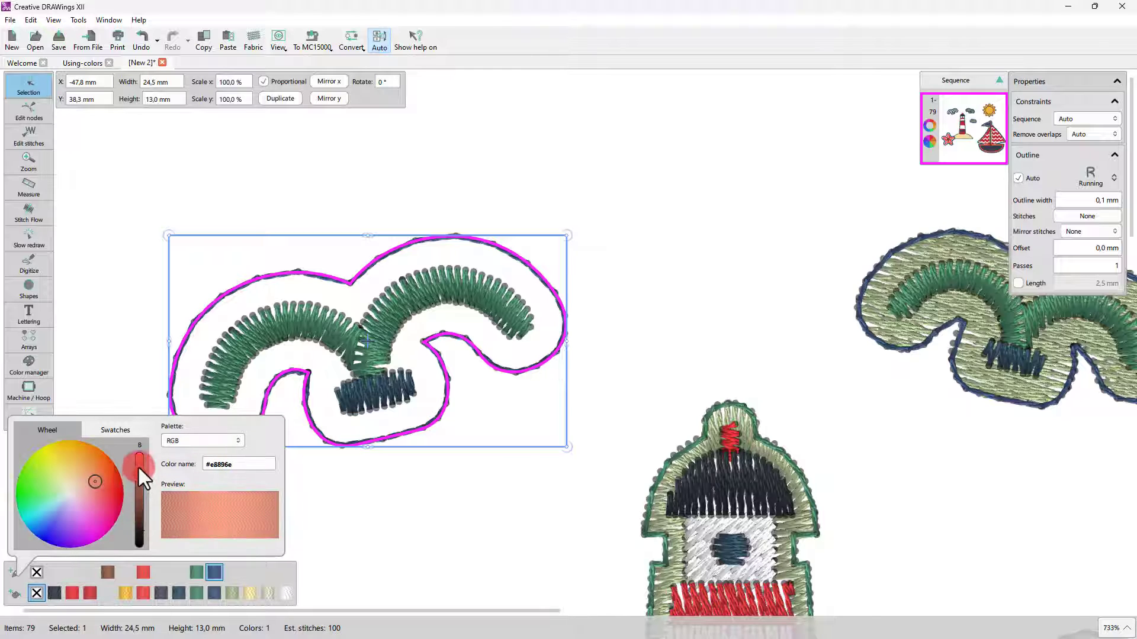
Add a new light blue fill color, #aac9ff, to the upper-left seagull's background shape.
click(14, 602)
click(15, 602)
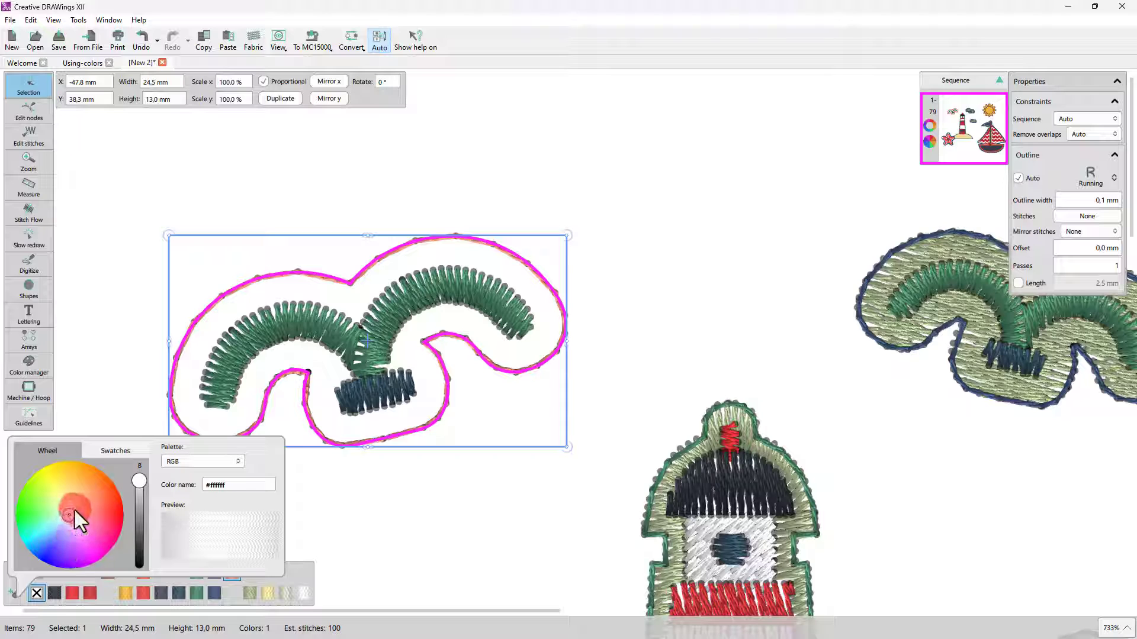
mouse_move(75, 511)
mouse_down()
mouse_move(63, 537)
mouse_move(87, 518)
mouse_move(53, 535)
mouse_move(56, 523)
mouse_up()
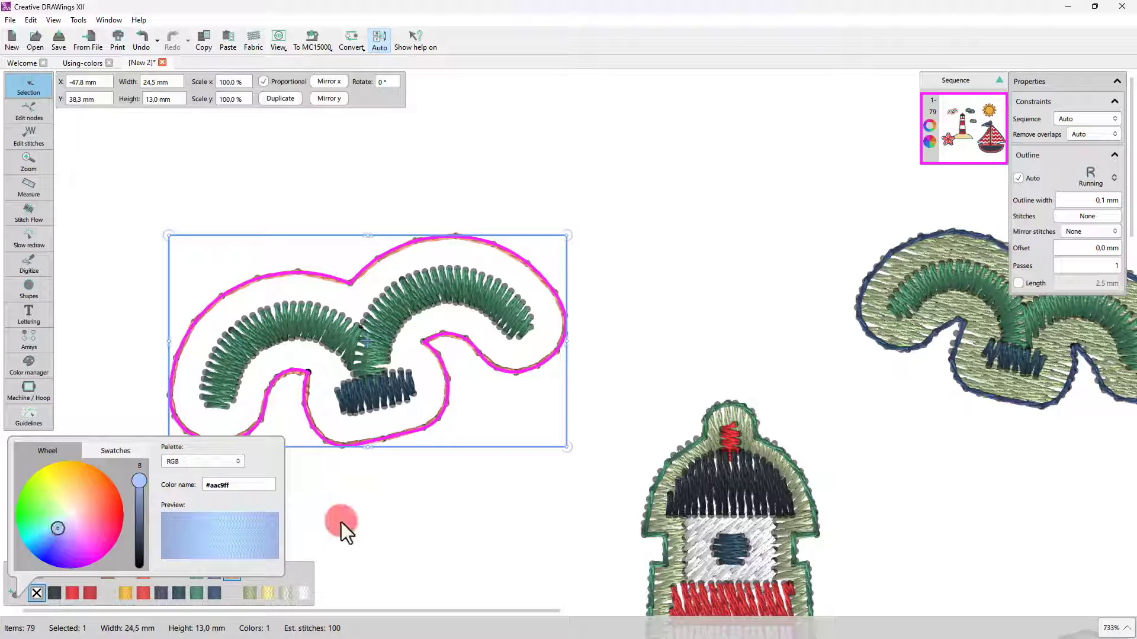
click(343, 523)
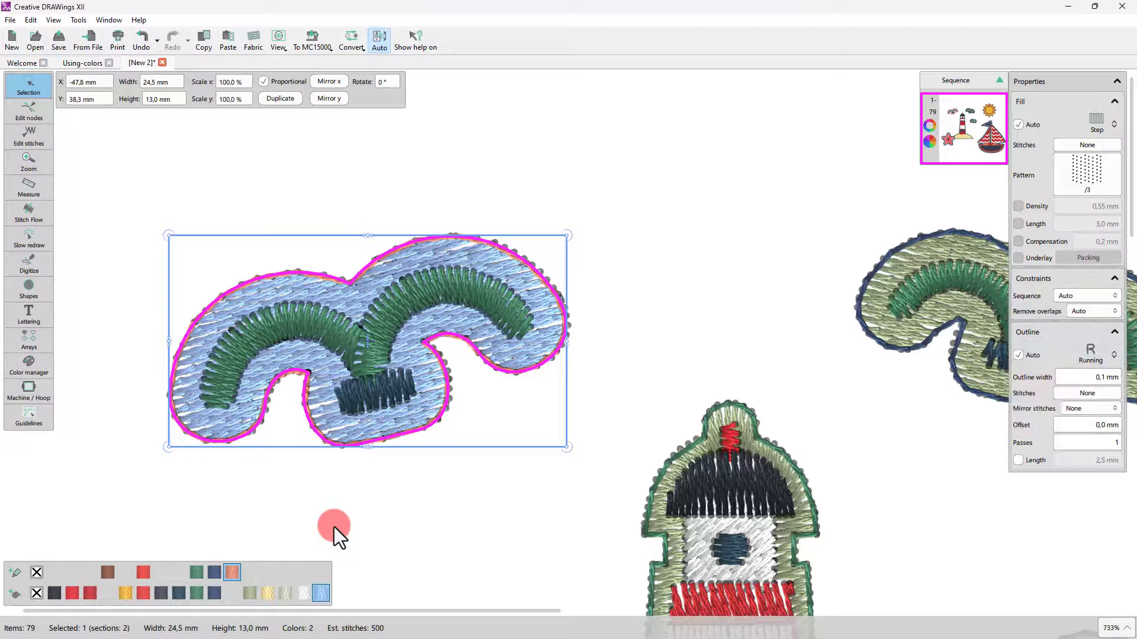
Reduce the whole design to 9 colors in the Color manager, and return to the Selection tool with nothing selected.
click(34, 368)
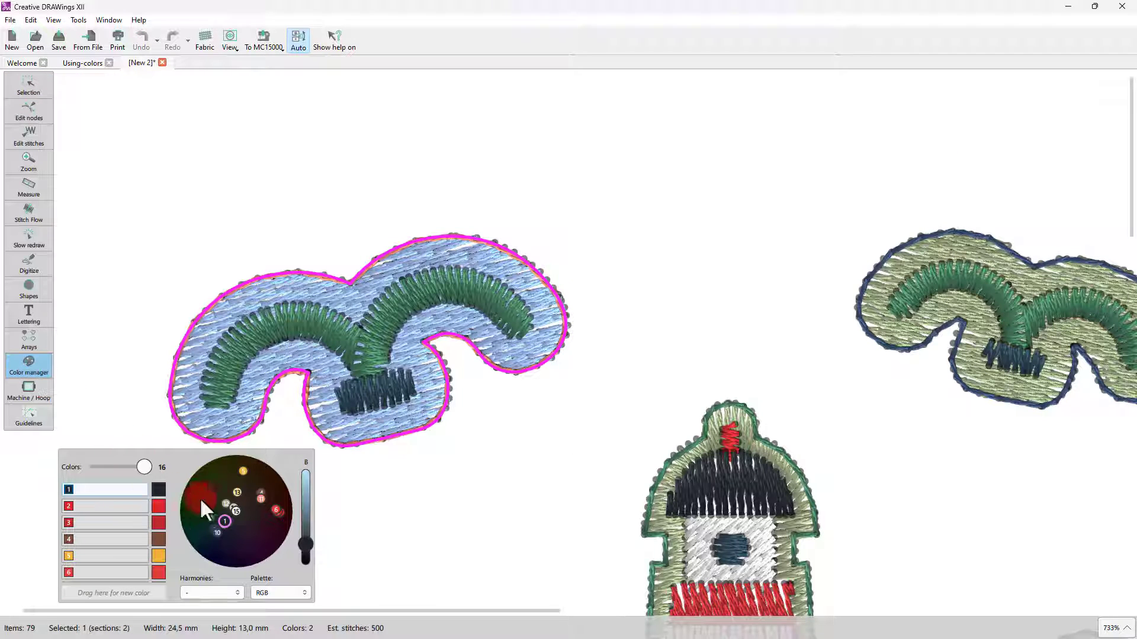
scroll(138, 502, down, 5)
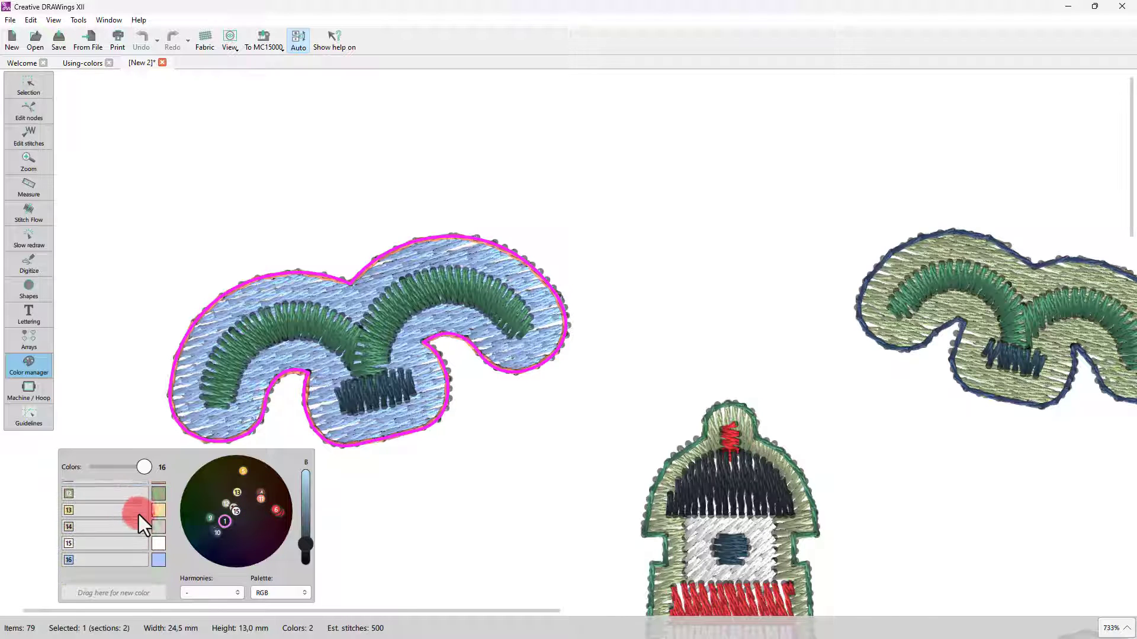
scroll(139, 514, up, 5)
drag(146, 466, 122, 465)
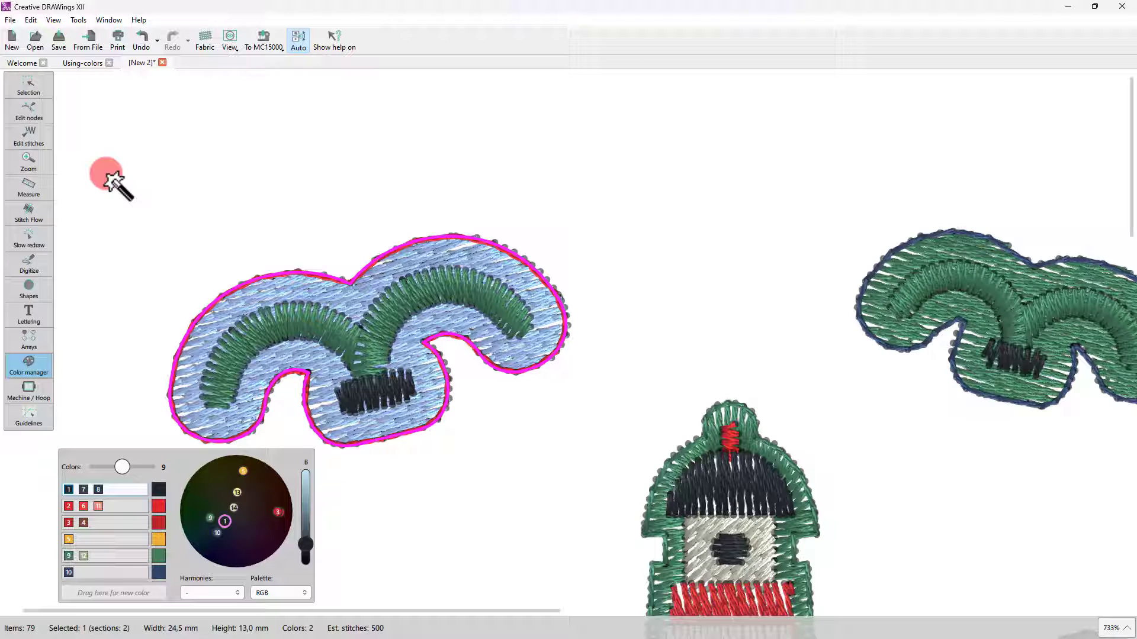
click(30, 87)
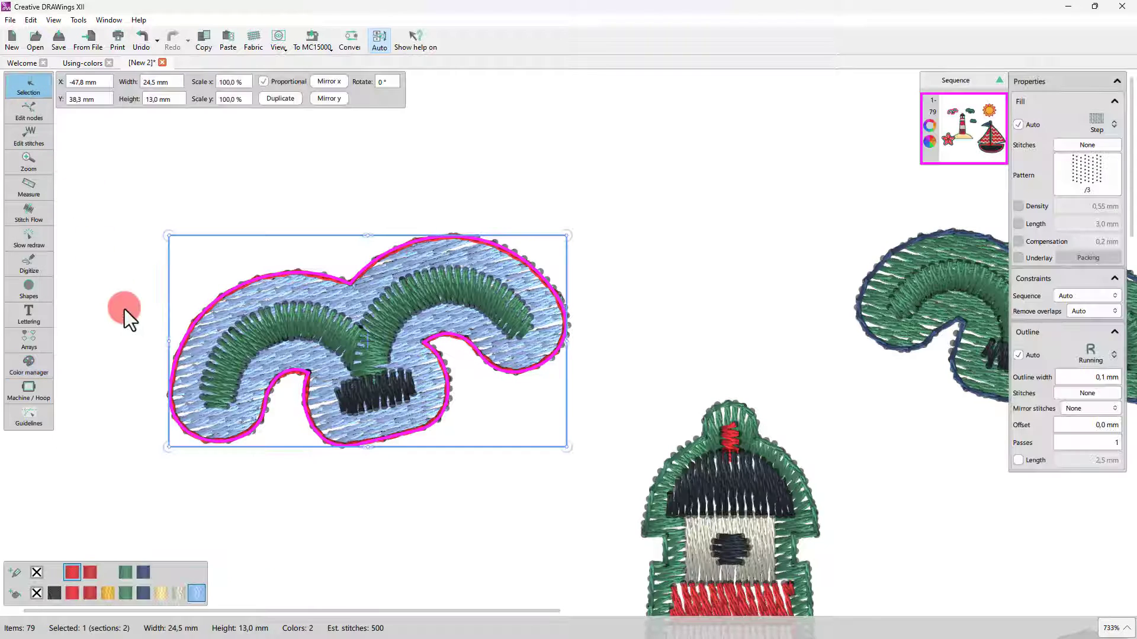
click(381, 523)
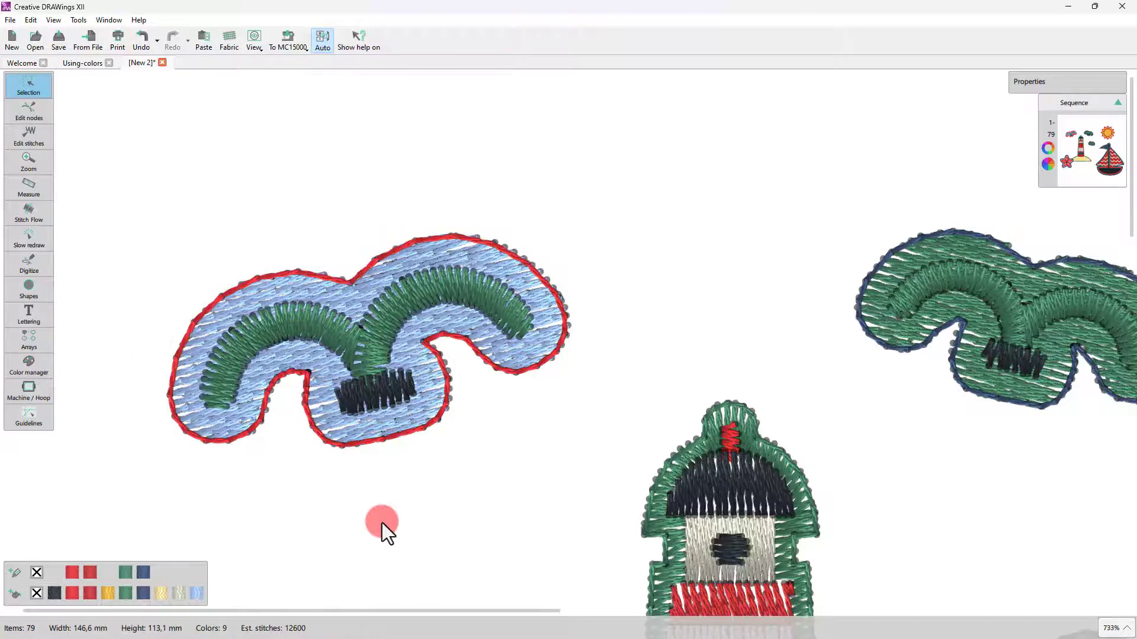